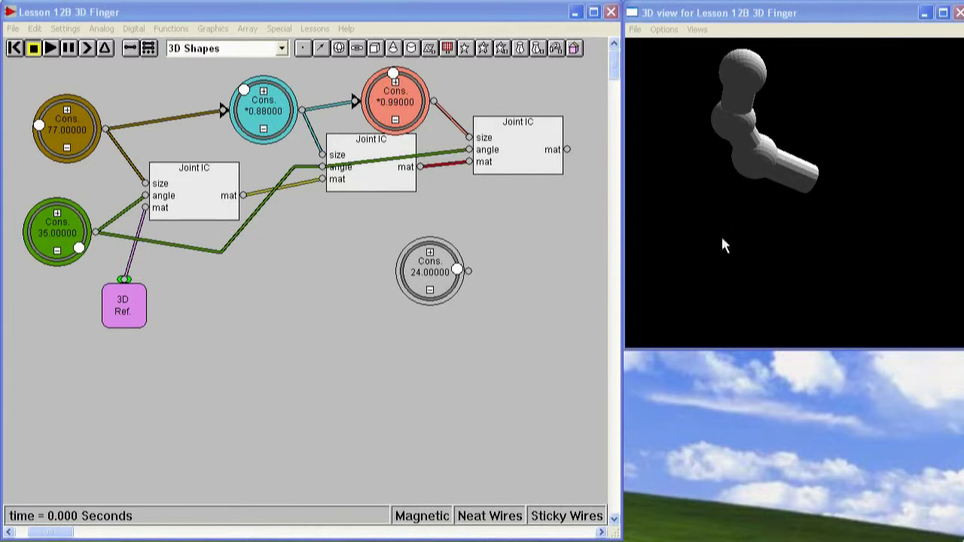
Step: Rotate the 3D finger view, then lower the last Joint IC's Cons. knob from 0.99 to 0.92
left_click_drag(722, 245, 756, 189)
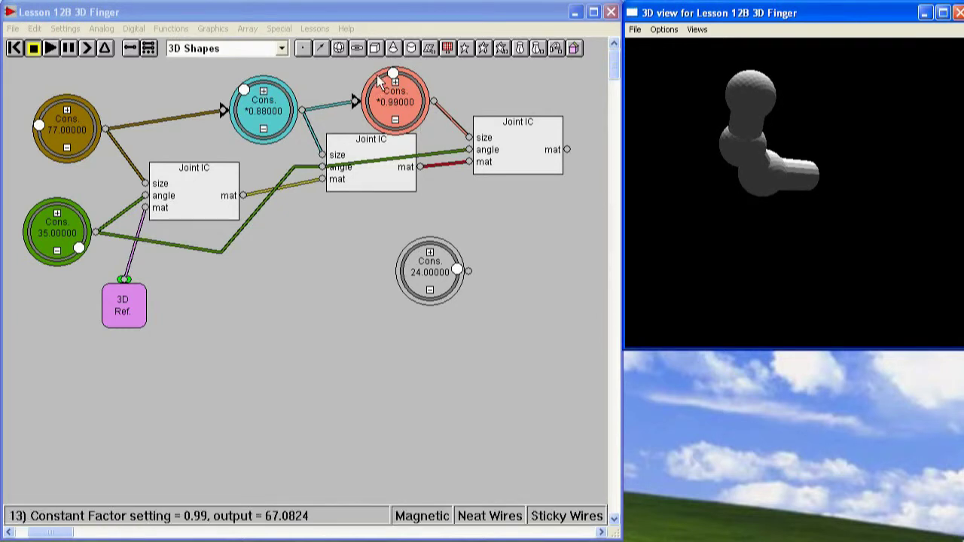
left_click_drag(391, 74, 834, 239)
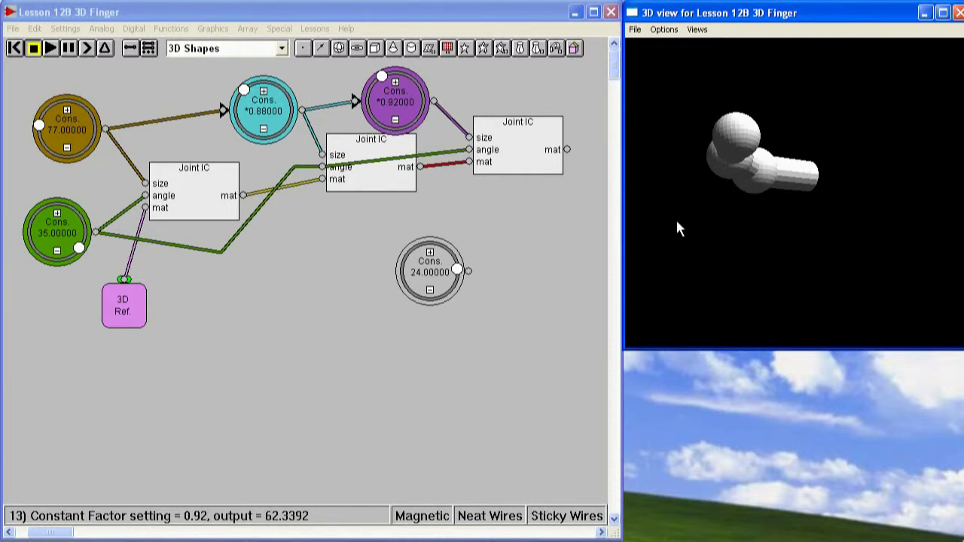
Step: Delete the 24, 77 and 35 constants and the 3D Ref block from the diagram
left_click(445, 283)
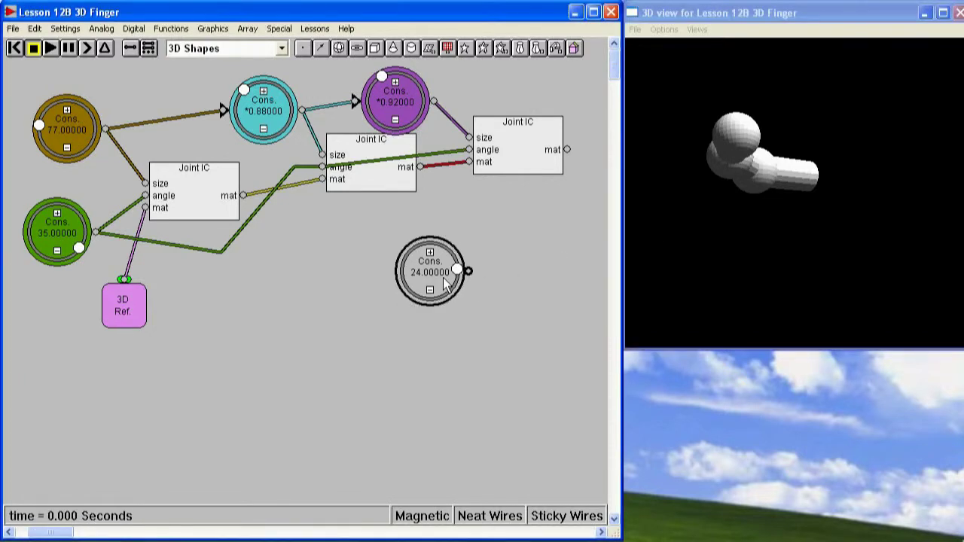
key("Delete")
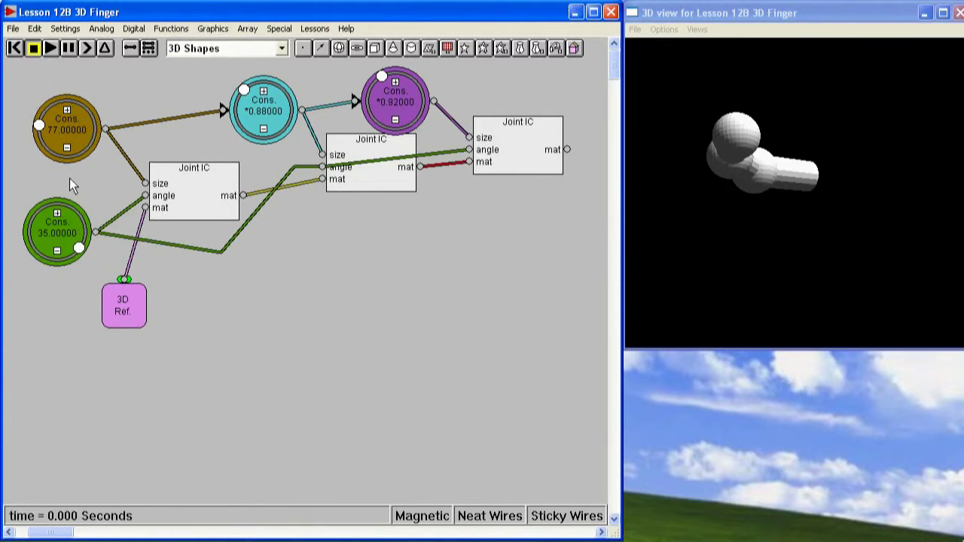
left_click(60, 128)
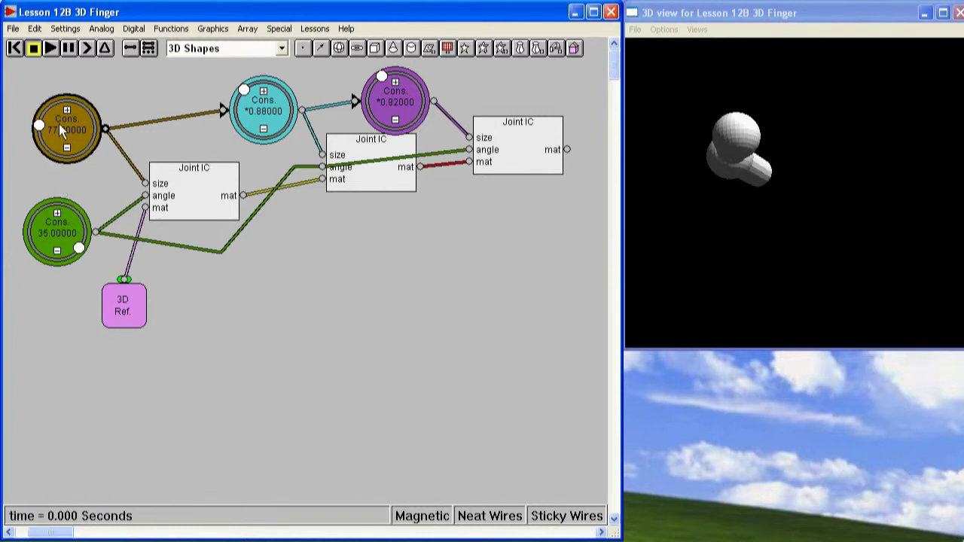
left_click(58, 230)
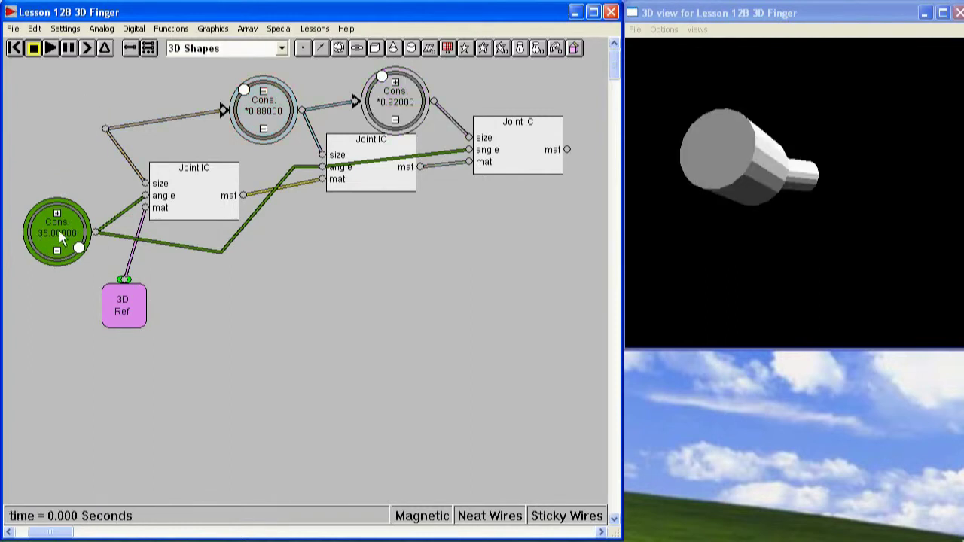
left_click(59, 230)
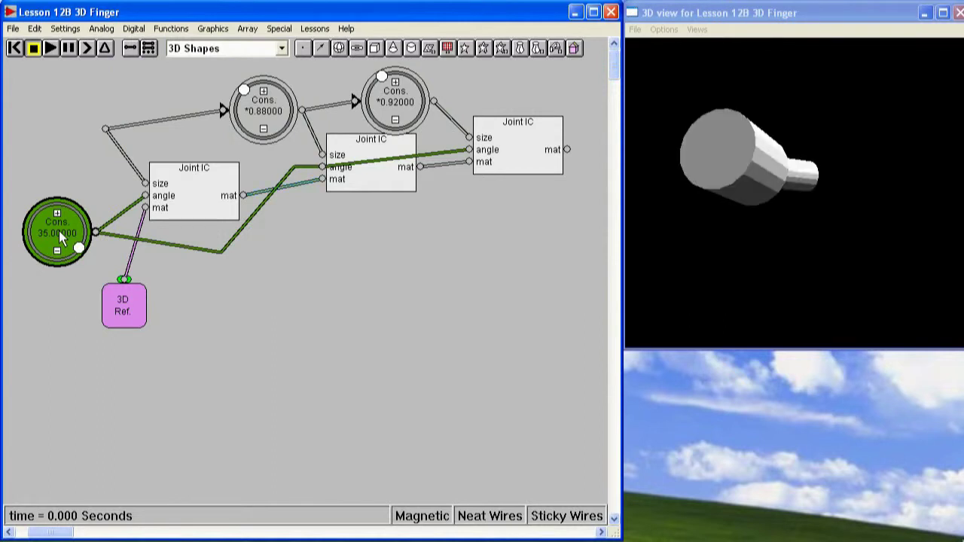
left_click(124, 303)
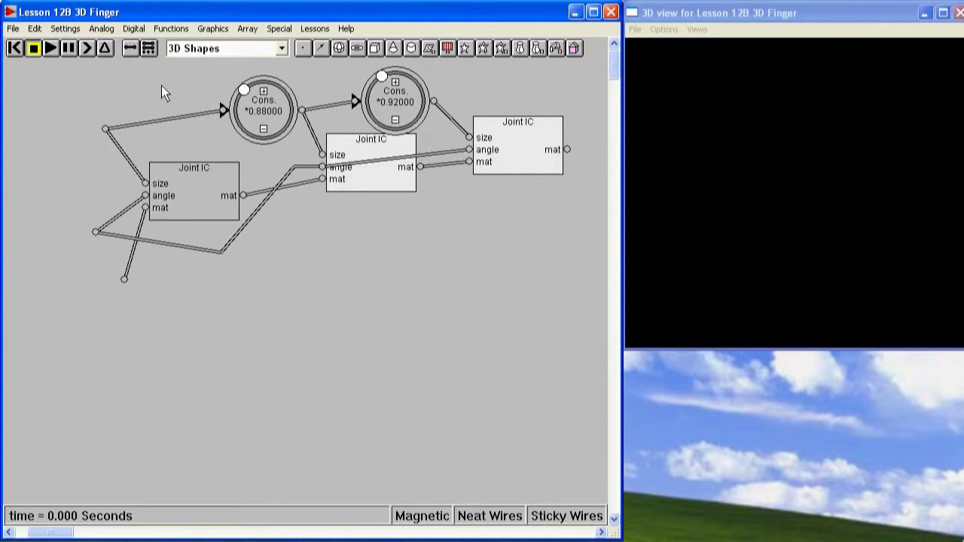
Step: Place an IC input pin named size at the size wire's loose end
left_click(281, 29)
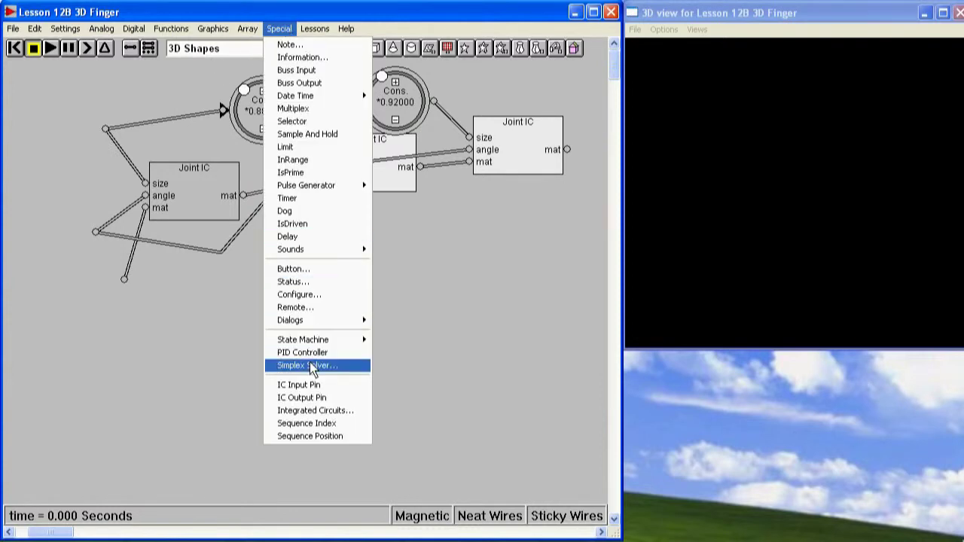
left_click(301, 386)
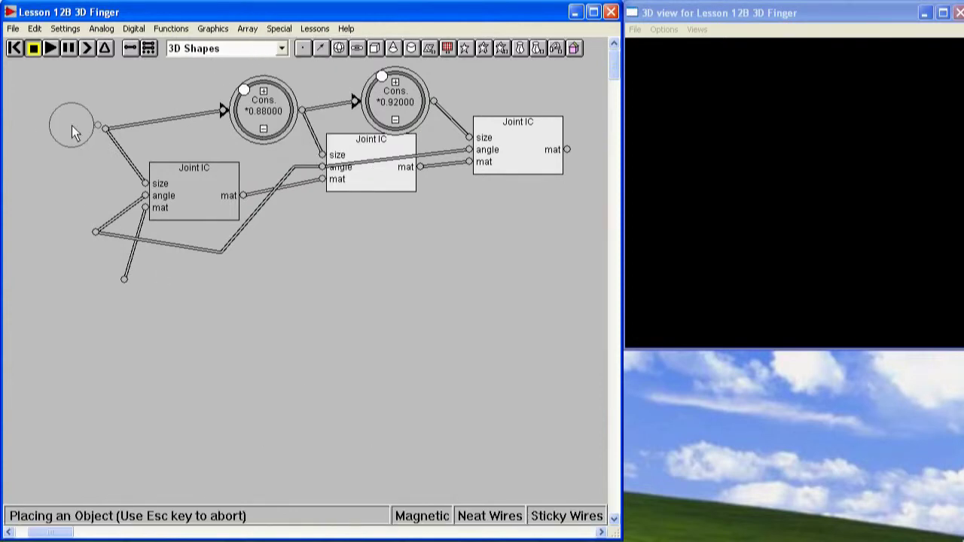
left_click(75, 127)
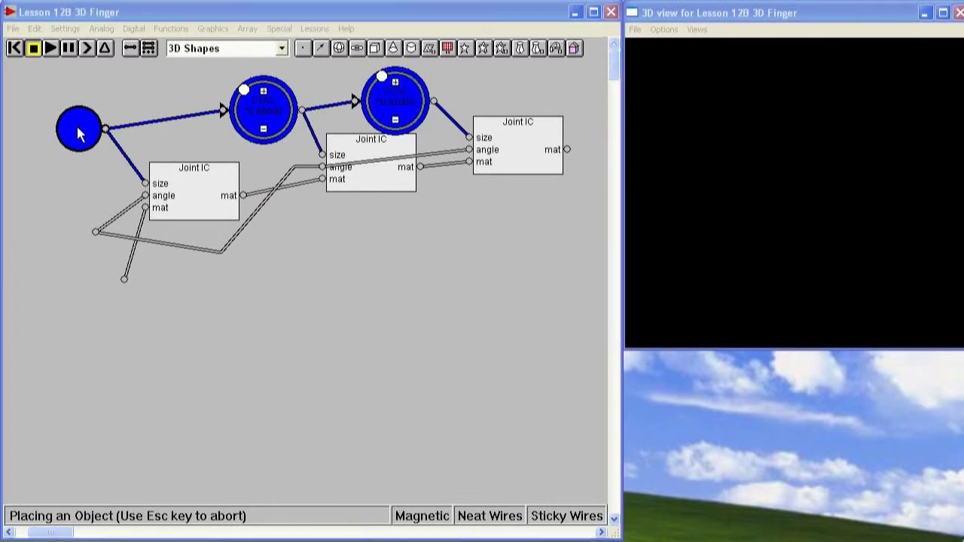
double_click(78, 133)
type("size")
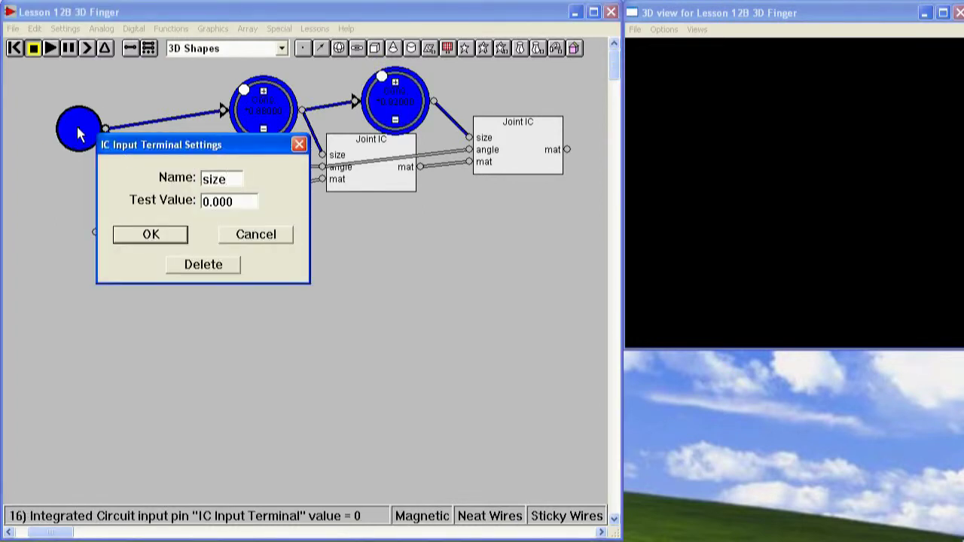
left_click(135, 233)
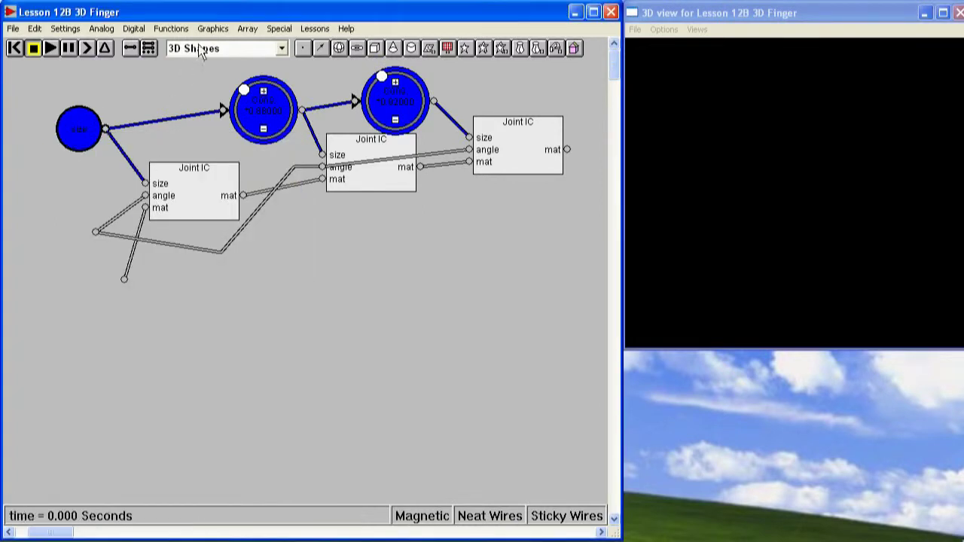
Step: Place a second IC input pin named angle at the angle wires' loose end
left_click(281, 30)
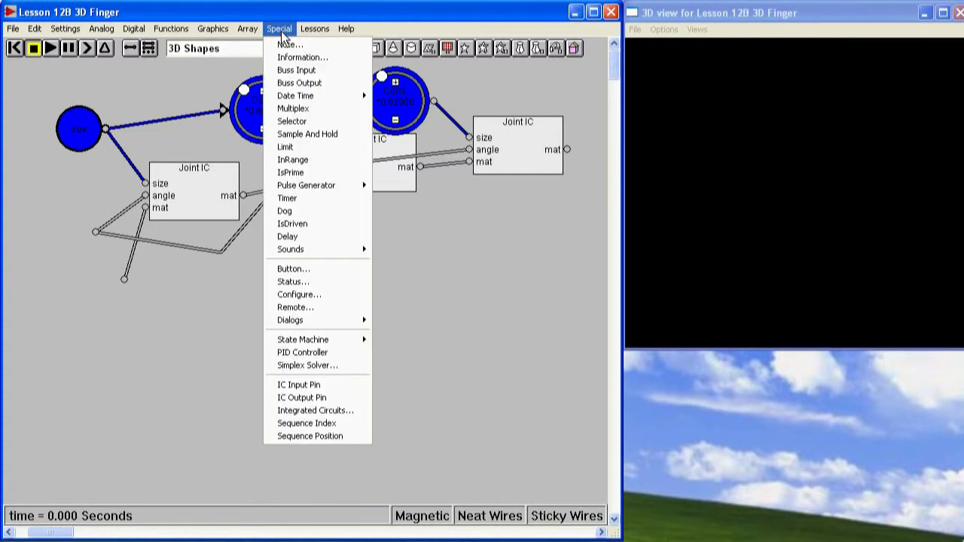
left_click(308, 385)
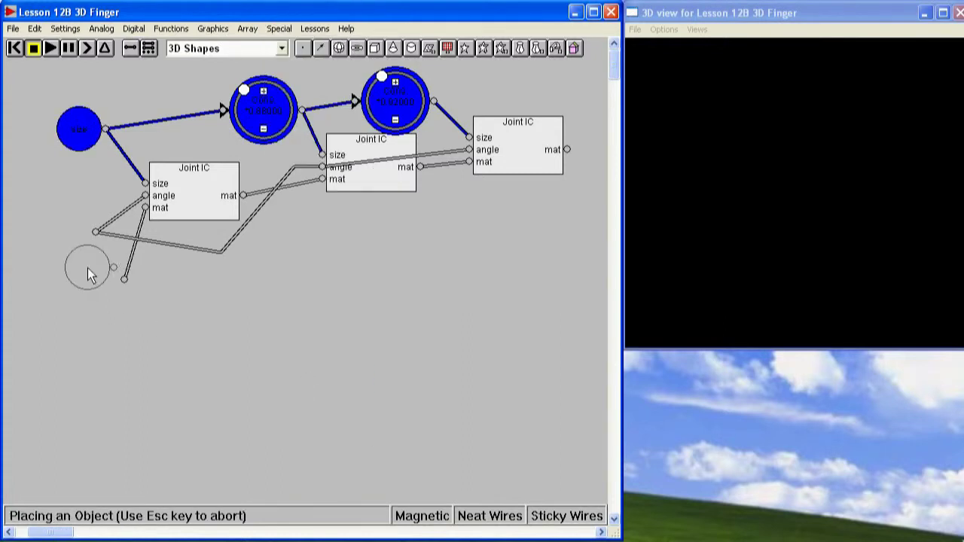
left_click(67, 232)
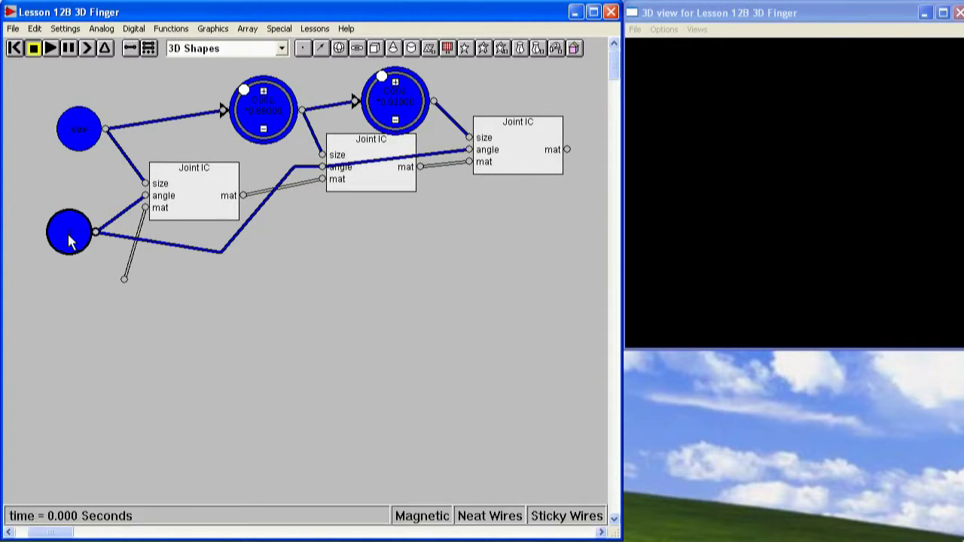
double_click(68, 240)
type("angle")
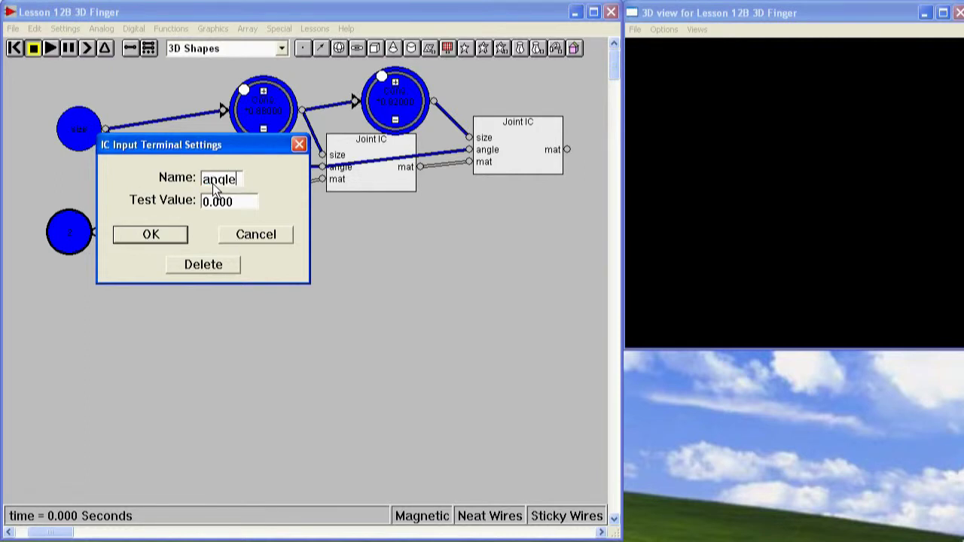
key("Return")
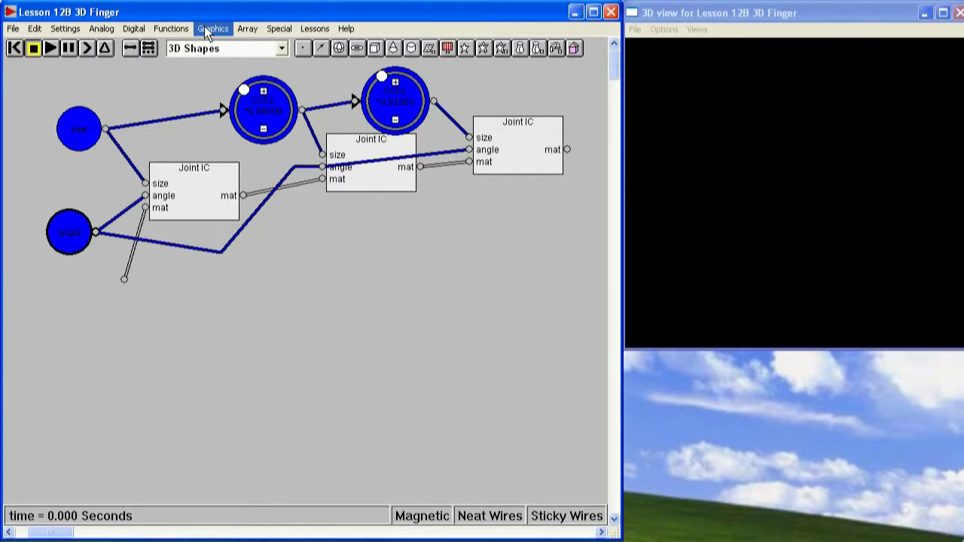
Step: Place a third IC input pin named mat at the mat wire's loose end
left_click(248, 30)
mouse_move(279, 29)
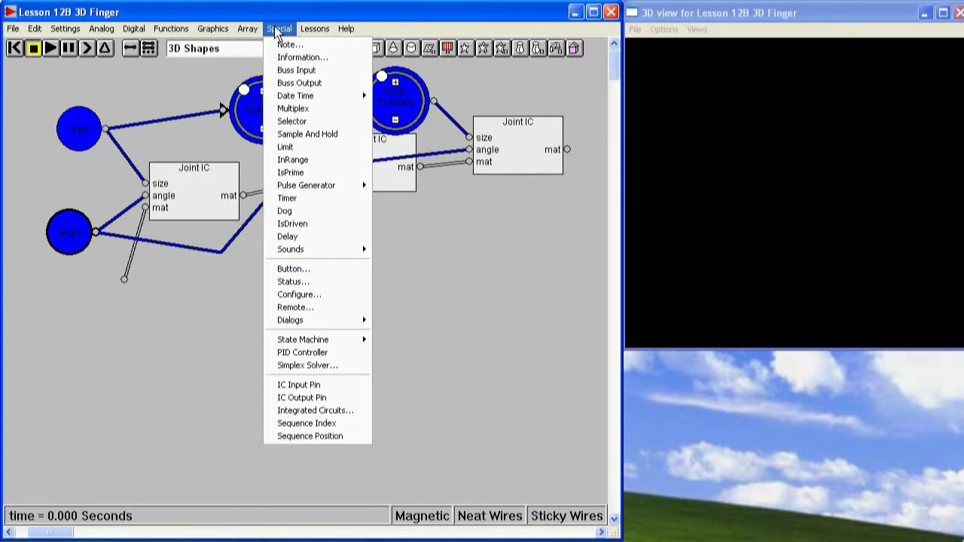
left_click(327, 389)
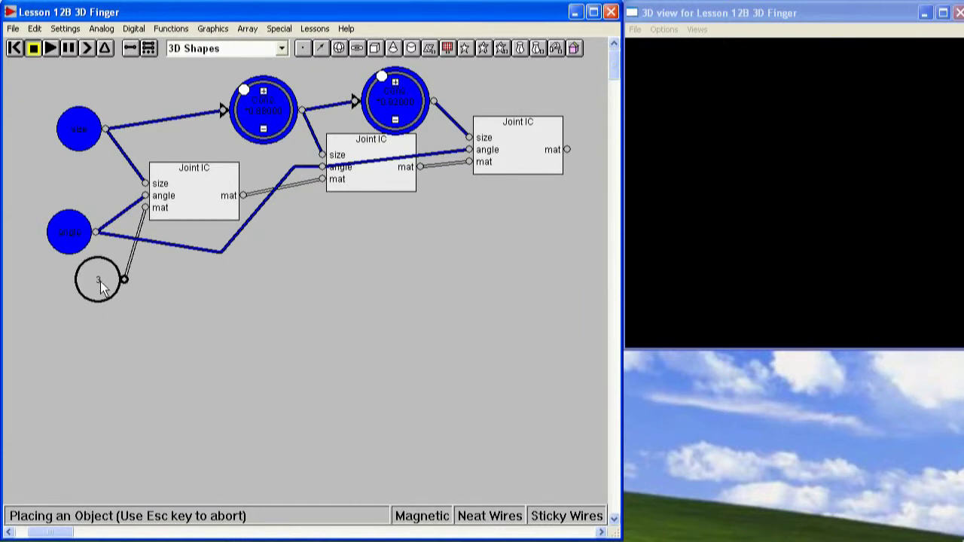
left_click(101, 284)
type("ma")
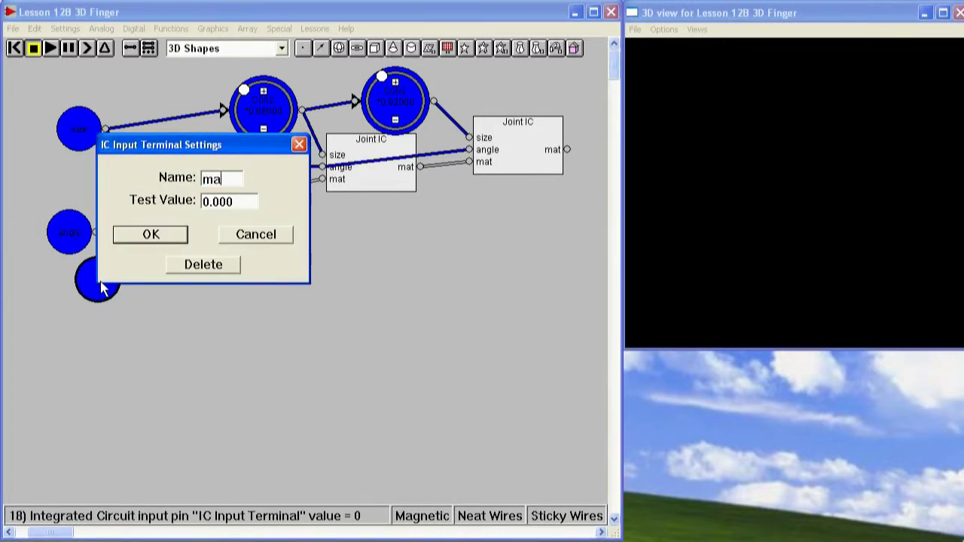
type("t")
left_click(154, 238)
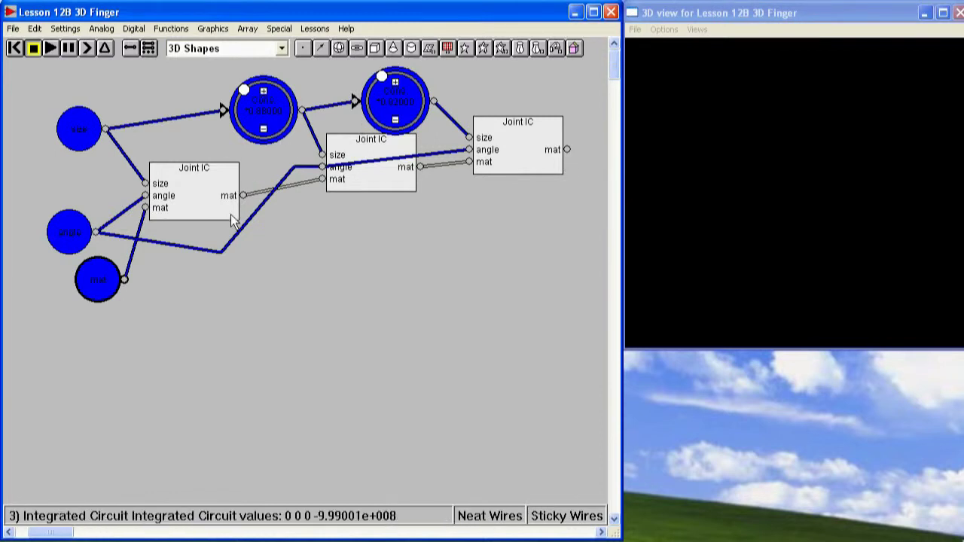
Step: Save the finger circuit under the new name Finger IC.cct
left_click(160, 324)
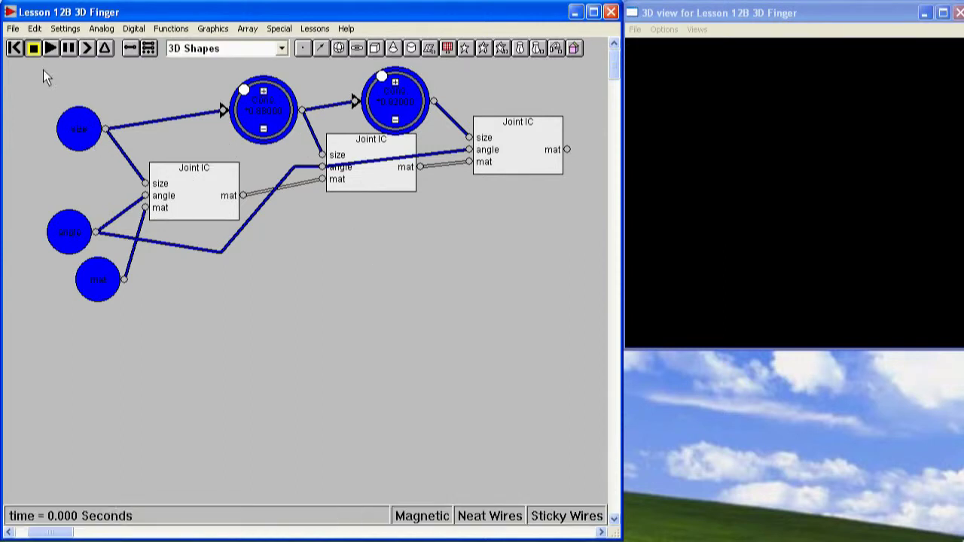
left_click(12, 31)
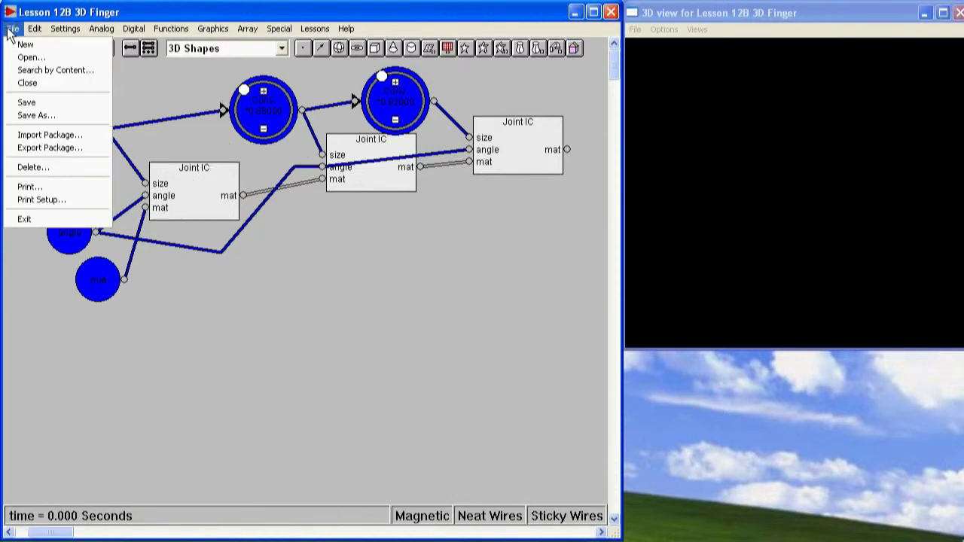
left_click(29, 115)
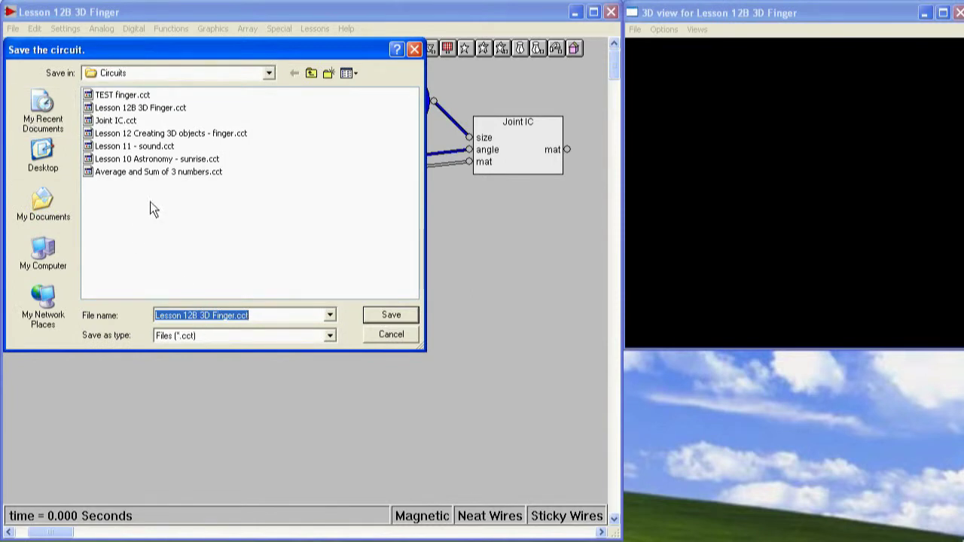
left_click(211, 315)
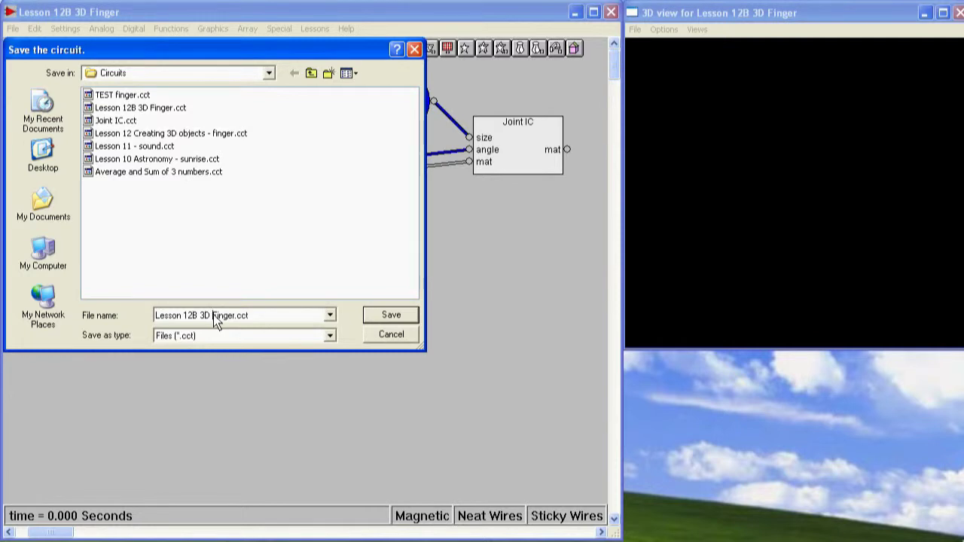
key("BackSpace")
key("BackSpace")
key("BackSpace")
key("BackSpace")
key("BackSpace")
key("BackSpace")
key("BackSpace")
key("BackSpace")
key("BackSpace")
key("BackSpace")
key("BackSpace")
key("BackSpace")
key("BackSpace")
key("BackSpace")
key("Right")
key("Right")
key("Right")
key("Right")
key("Right")
key("Right")
type("1C")
left_click(391, 314)
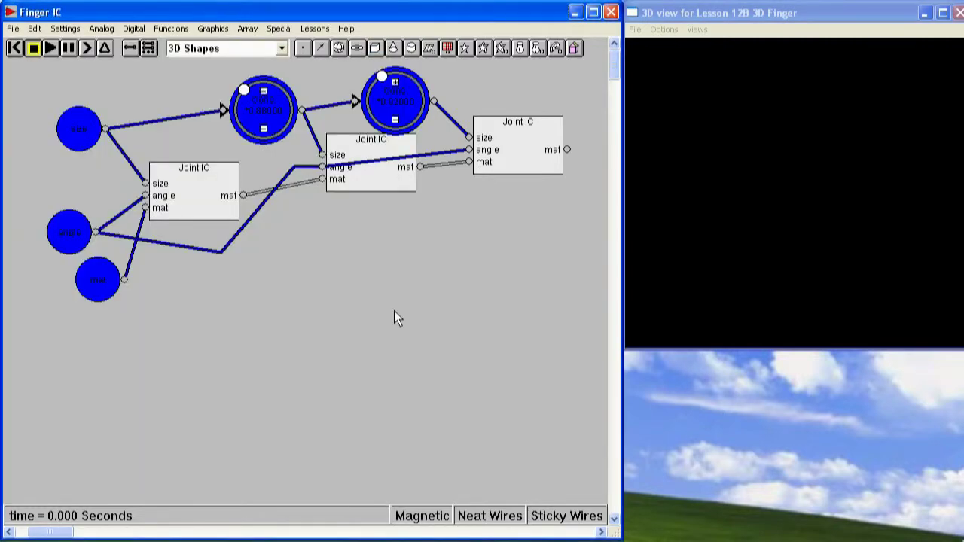
left_click(13, 28)
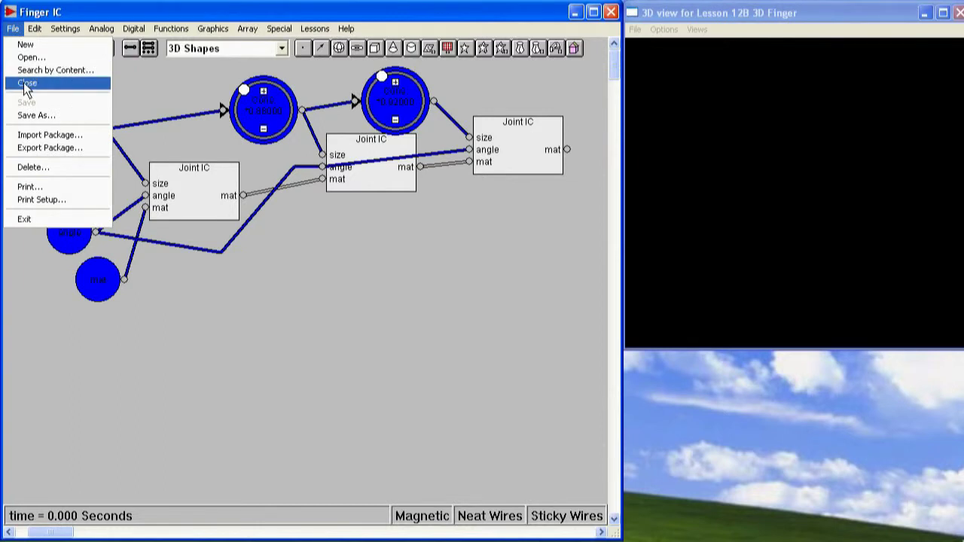
Step: Close the Finger IC circuit and place a Finger IC block on the empty Untitled 4 canvas
left_click(27, 83)
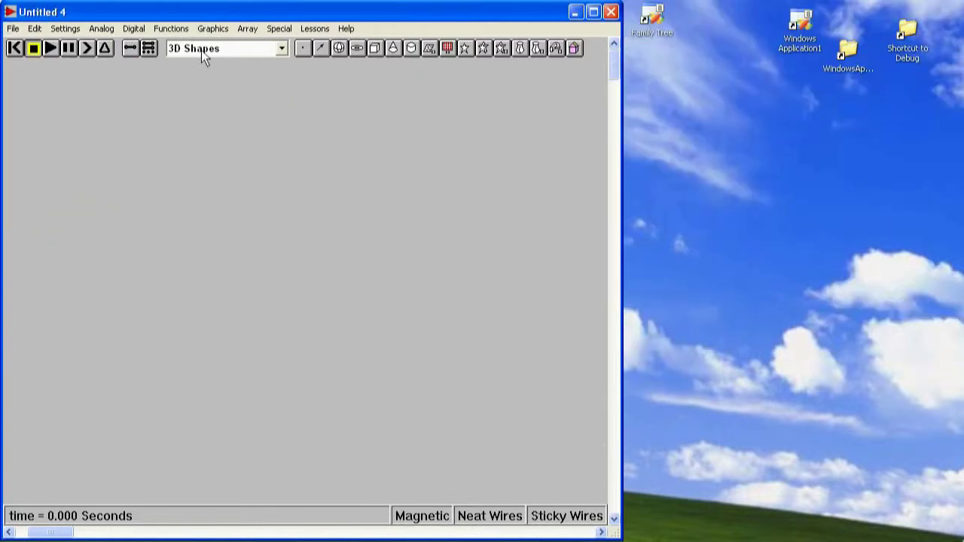
left_click(244, 28)
mouse_move(272, 30)
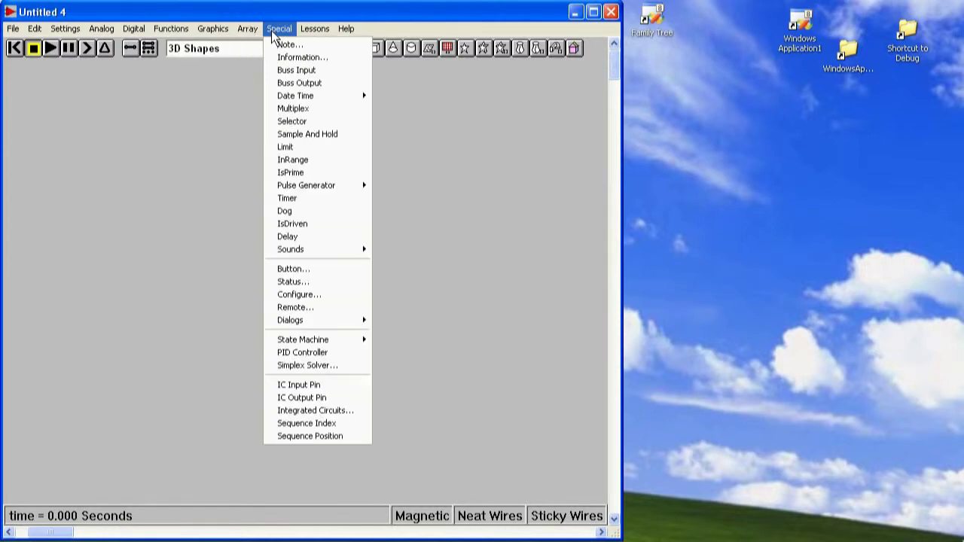
left_click(318, 411)
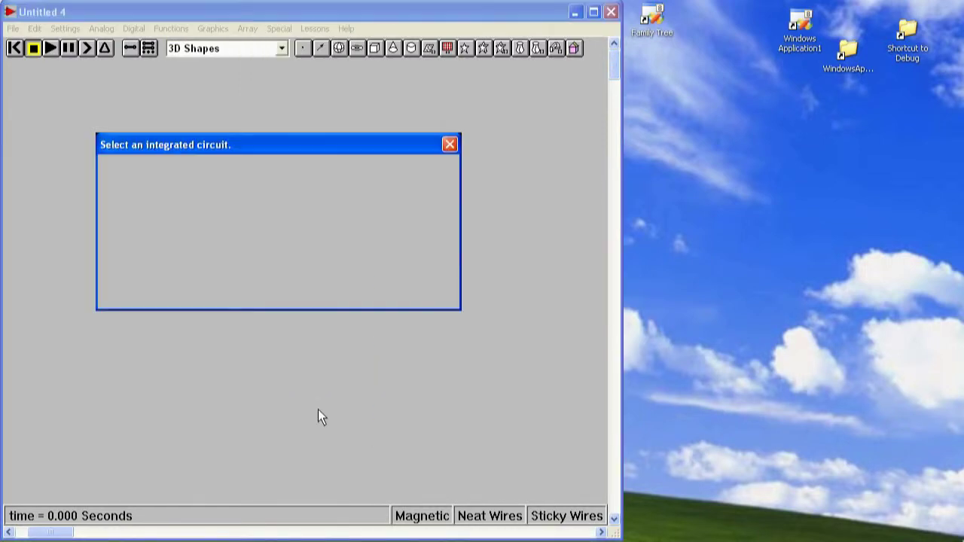
left_click(221, 167)
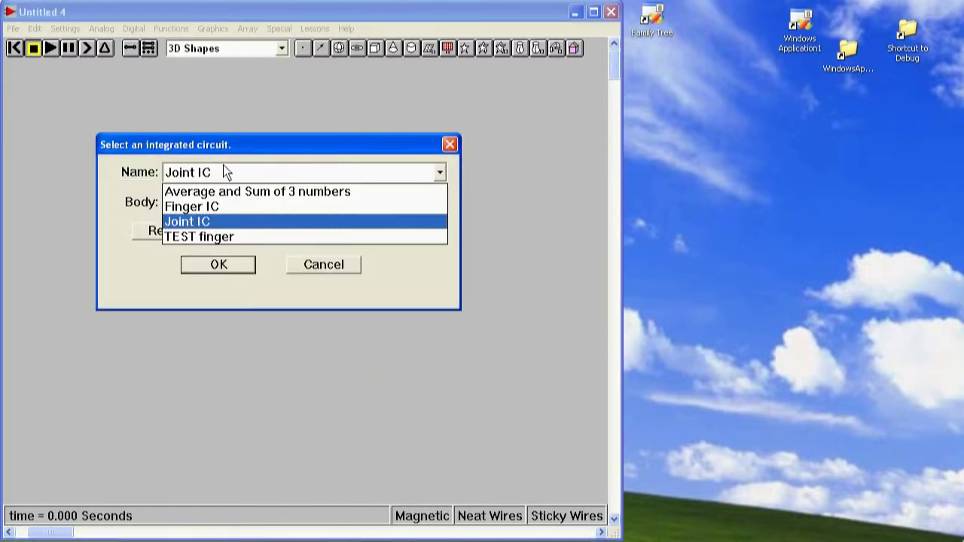
left_click(222, 207)
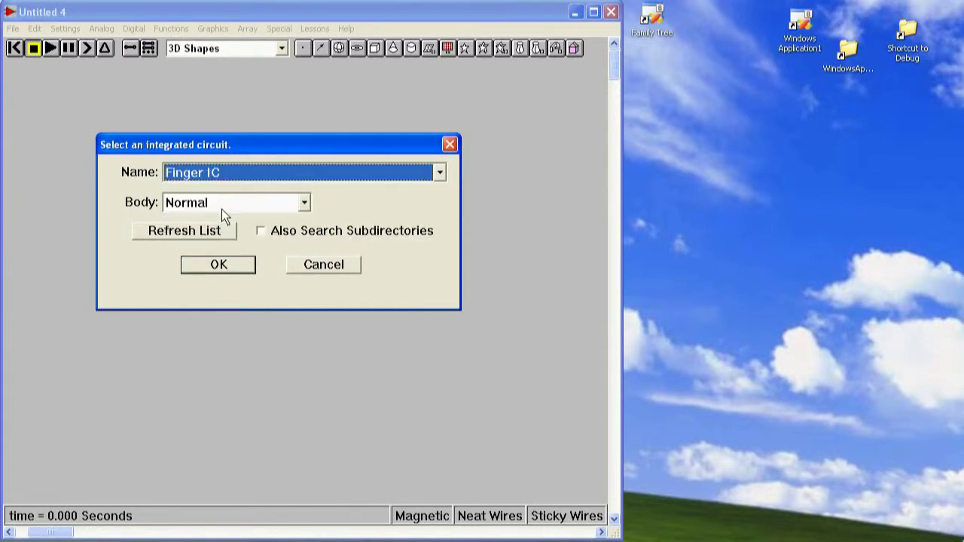
left_click(217, 264)
left_click(272, 200)
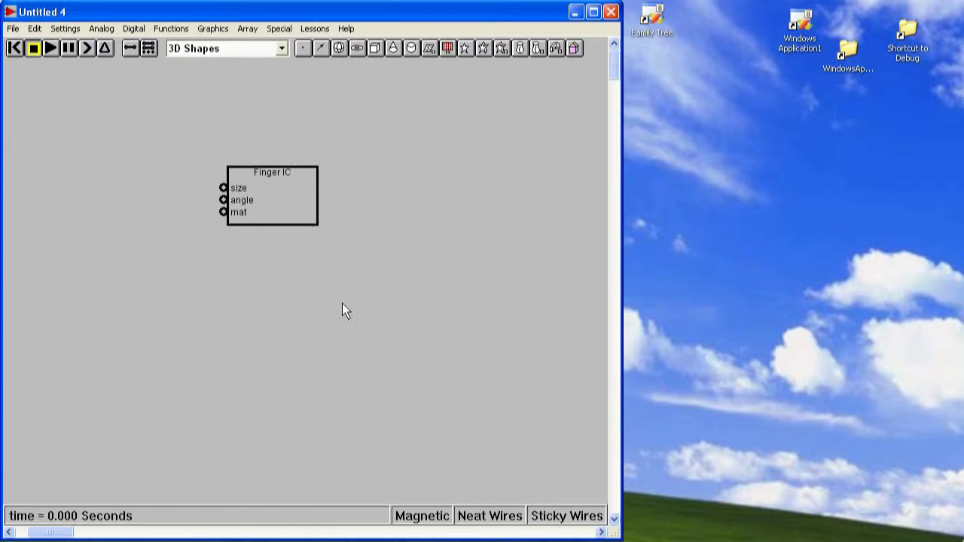
Step: Duplicate the Finger IC block three times, stacking four blocks in a vertical column
left_click_drag(266, 202, 385, 161)
right_click(386, 156)
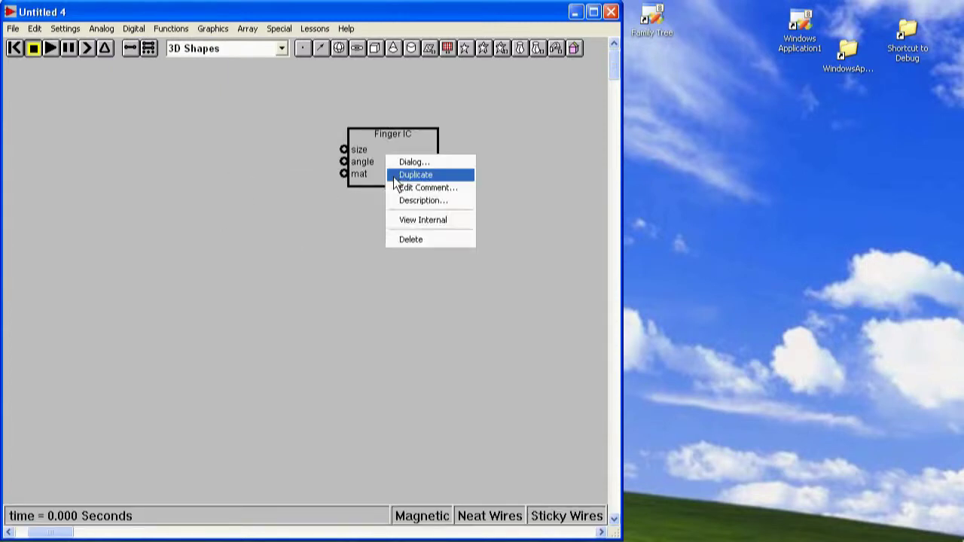
left_click(398, 173)
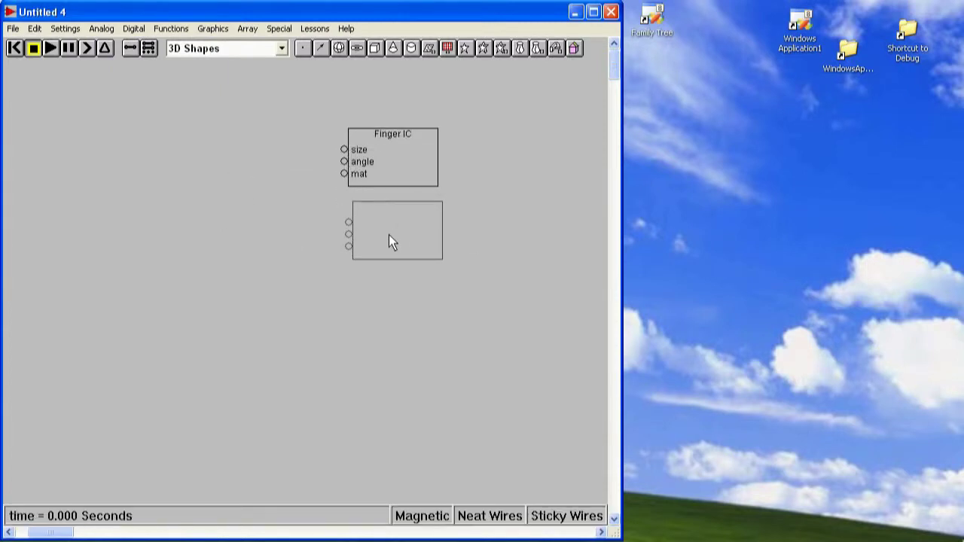
left_click(388, 233)
right_click(388, 234)
left_click(398, 258)
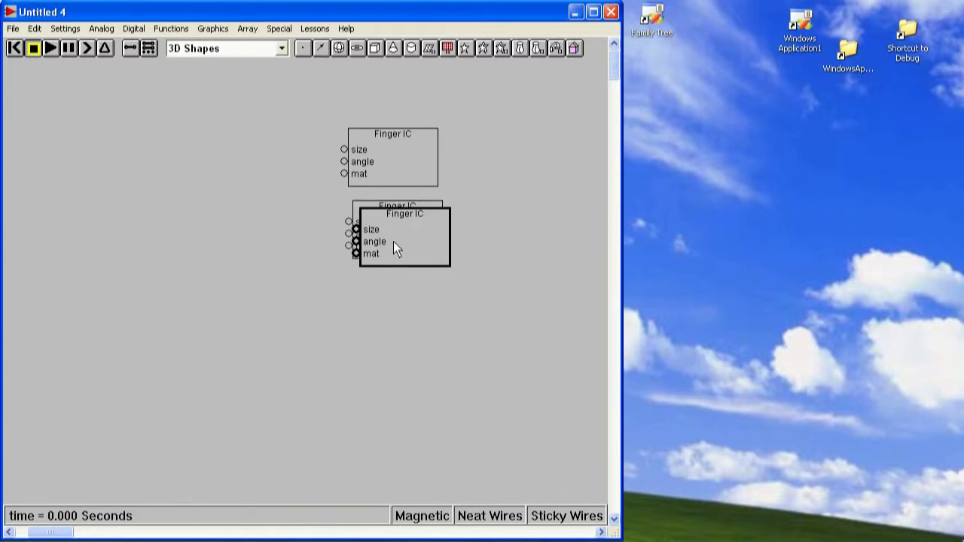
left_click(384, 296)
right_click(384, 297)
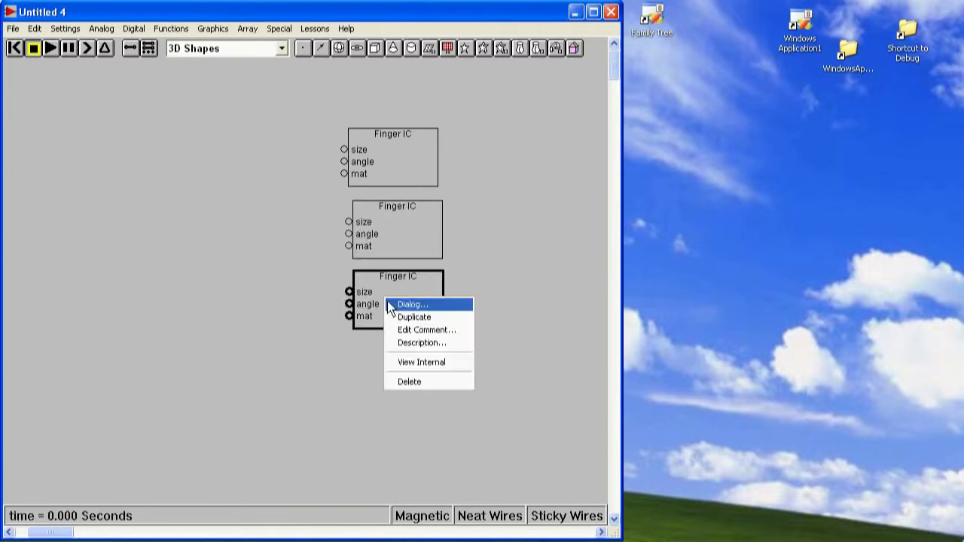
left_click(395, 316)
left_click(389, 371)
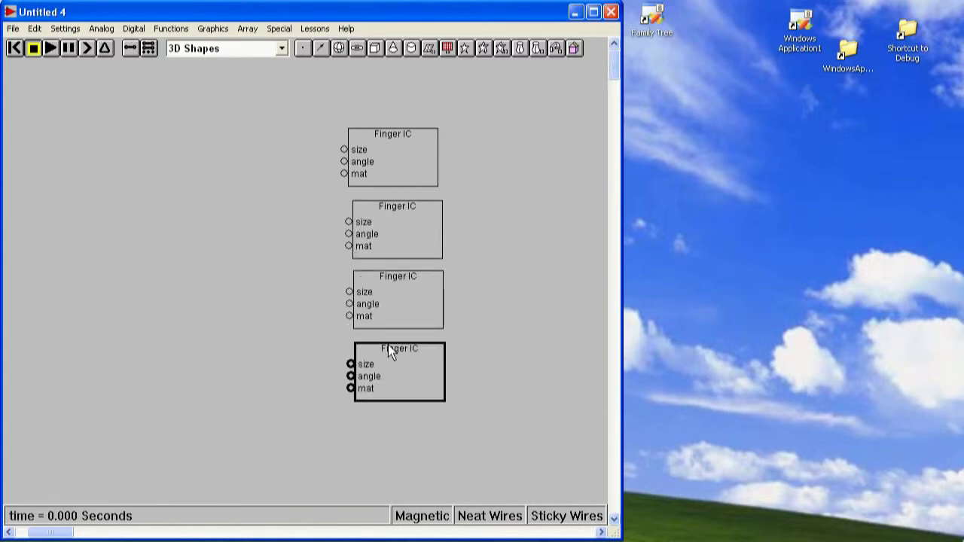
Step: Open a 3D view for Untitled 4 and move it to the right side of the screen
left_click(211, 29)
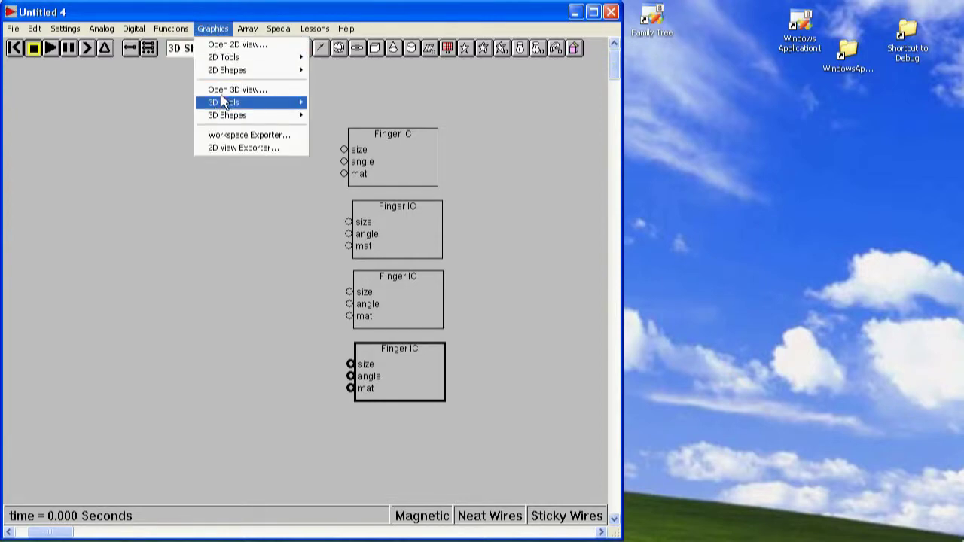
left_click(224, 90)
left_click_drag(196, 80, 750, 21)
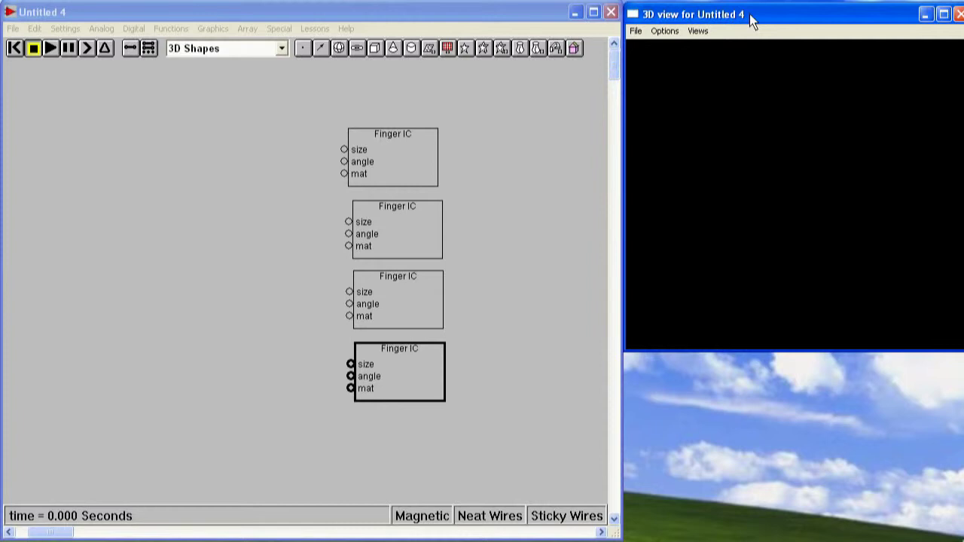
left_click(499, 202)
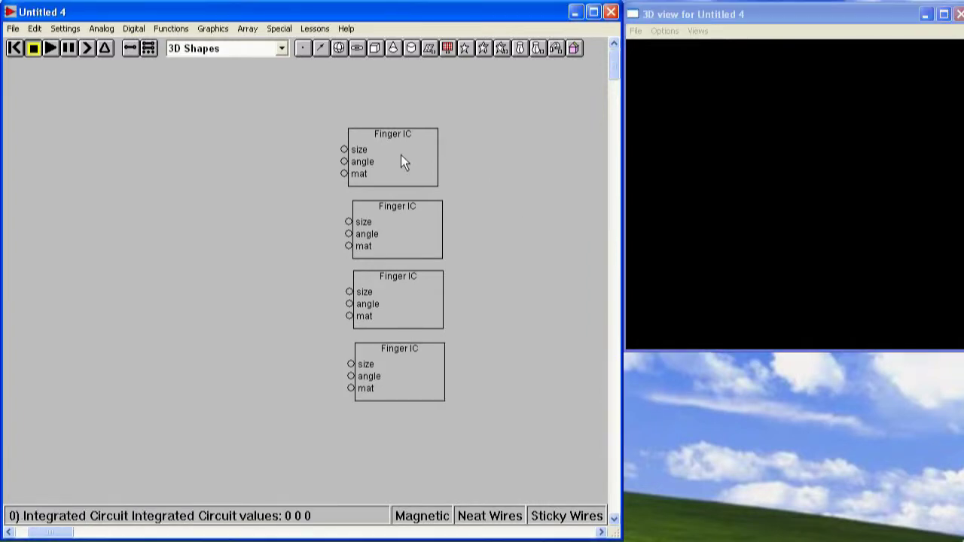
left_click(241, 28)
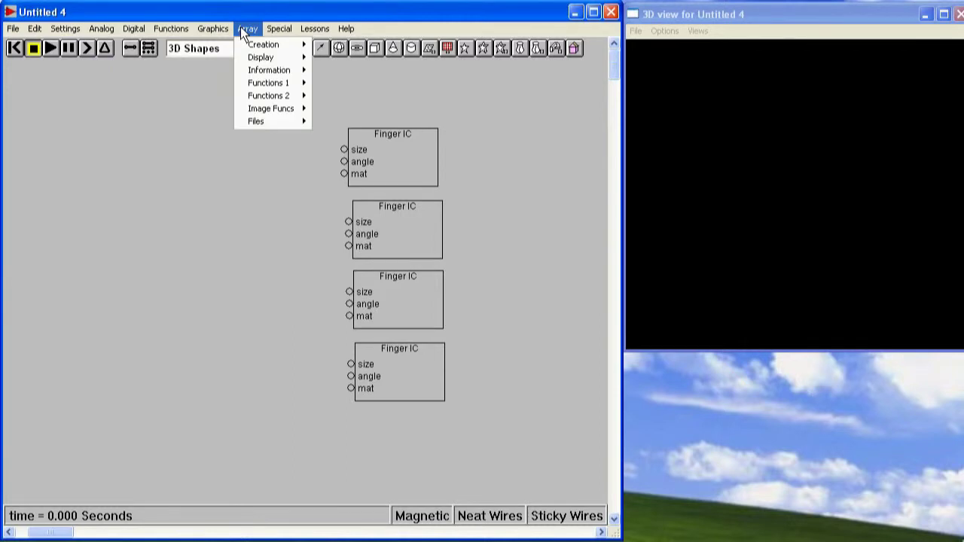
Step: Place a 3D Ref block below the fourth Finger IC, detaching its wire from the mat input
mouse_move(226, 28)
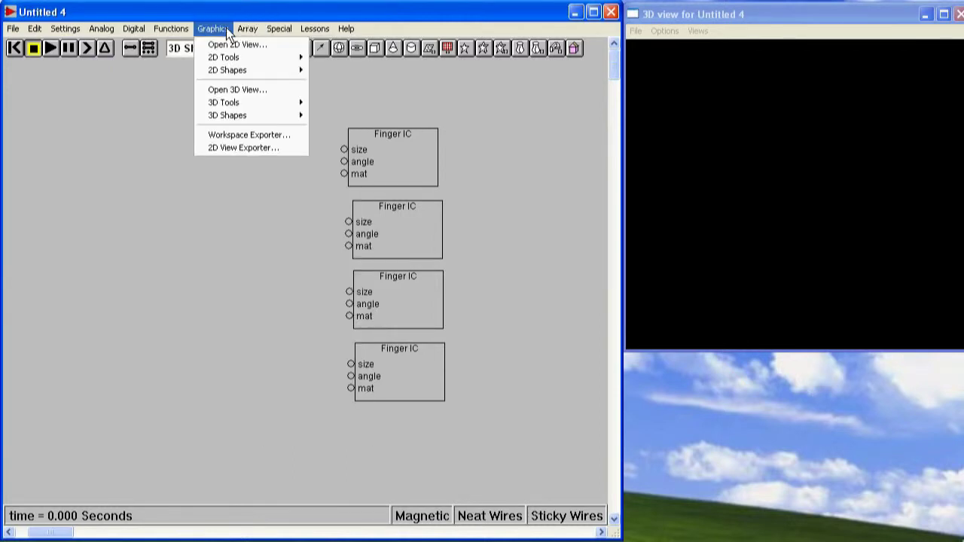
mouse_move(224, 106)
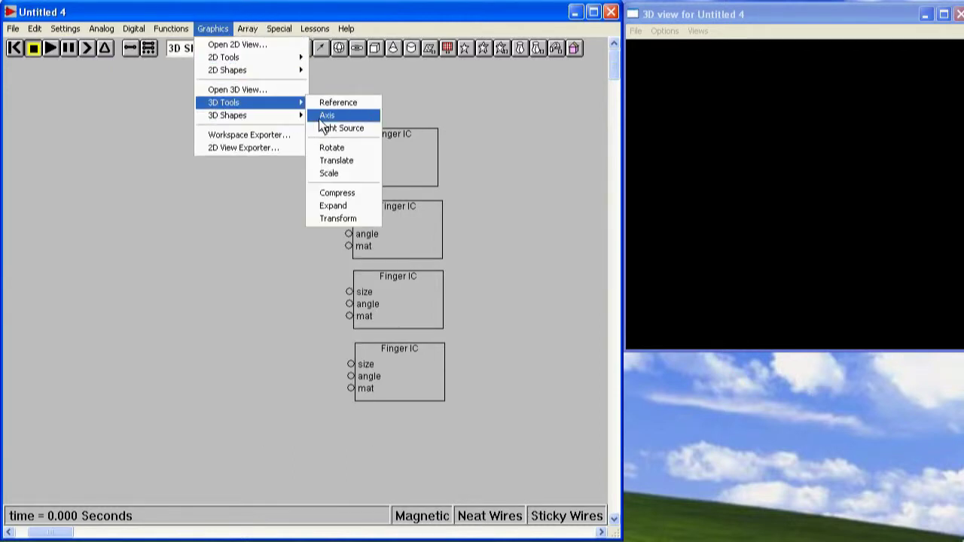
left_click(337, 103)
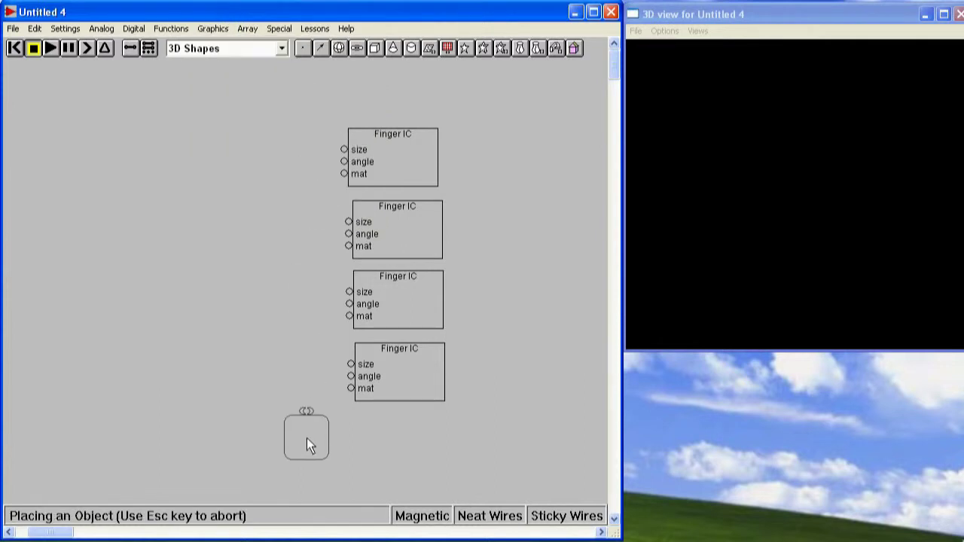
left_click(345, 393)
left_click(351, 387)
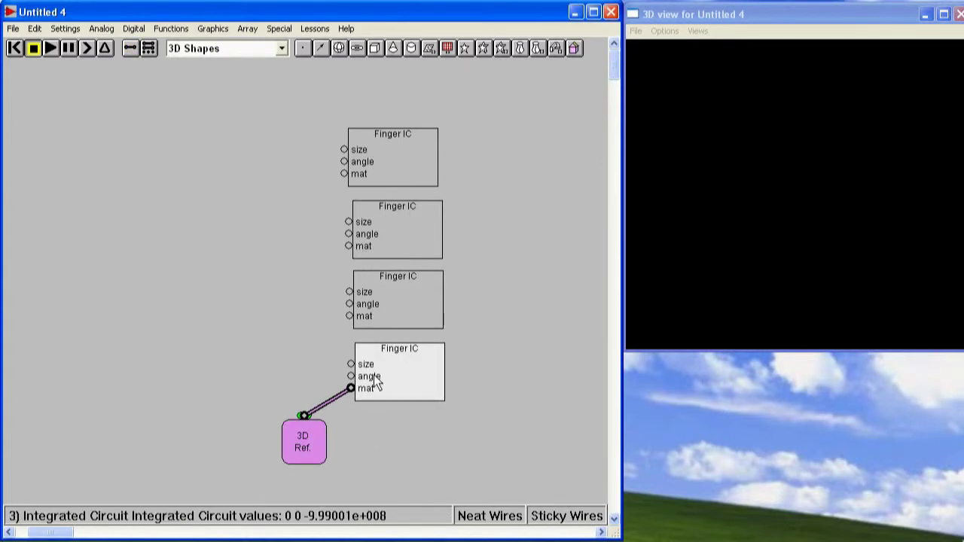
left_click_drag(351, 388, 345, 415)
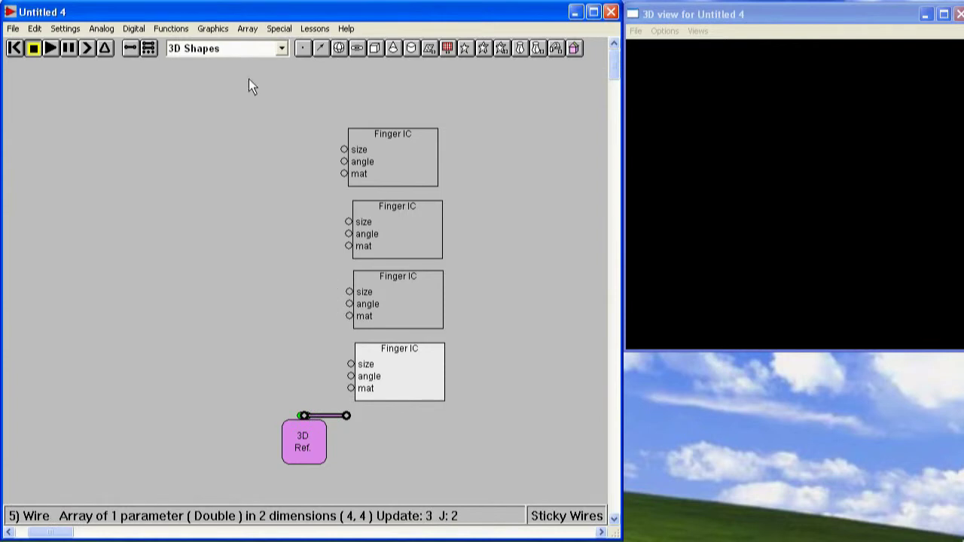
Step: Dismiss the Analog components menu without adding anything
left_click(99, 32)
mouse_move(117, 48)
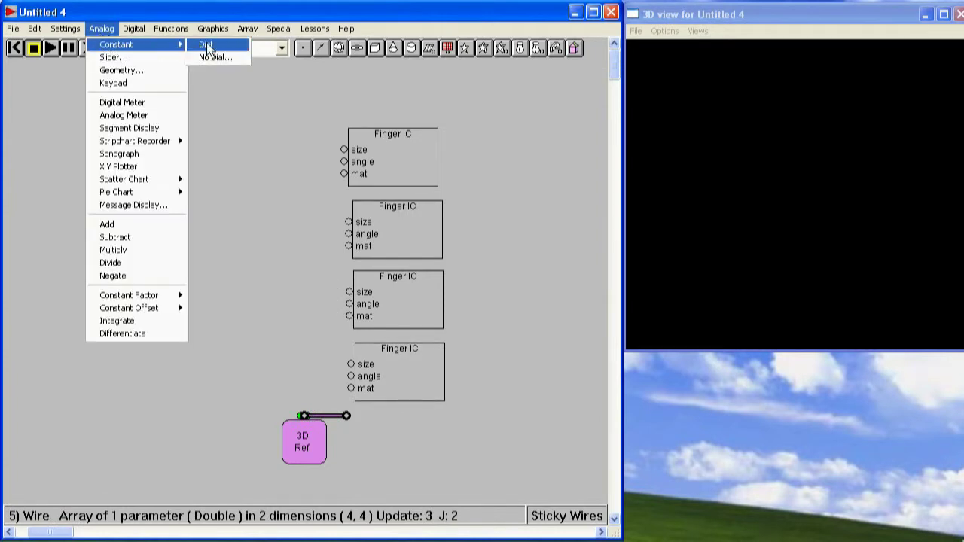
left_click(301, 85)
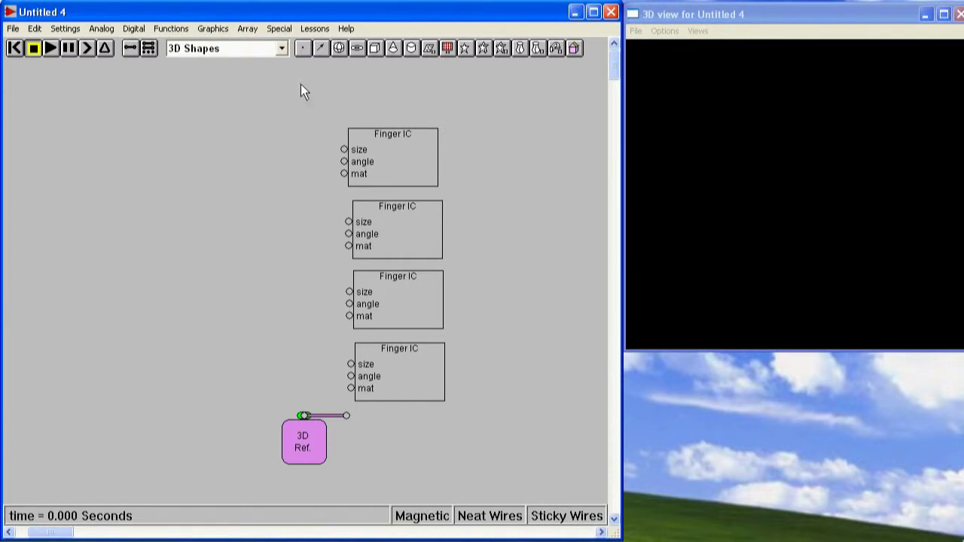
Step: Close the 3D view and place a constant dial above the Finger IC blocks
left_click(960, 12)
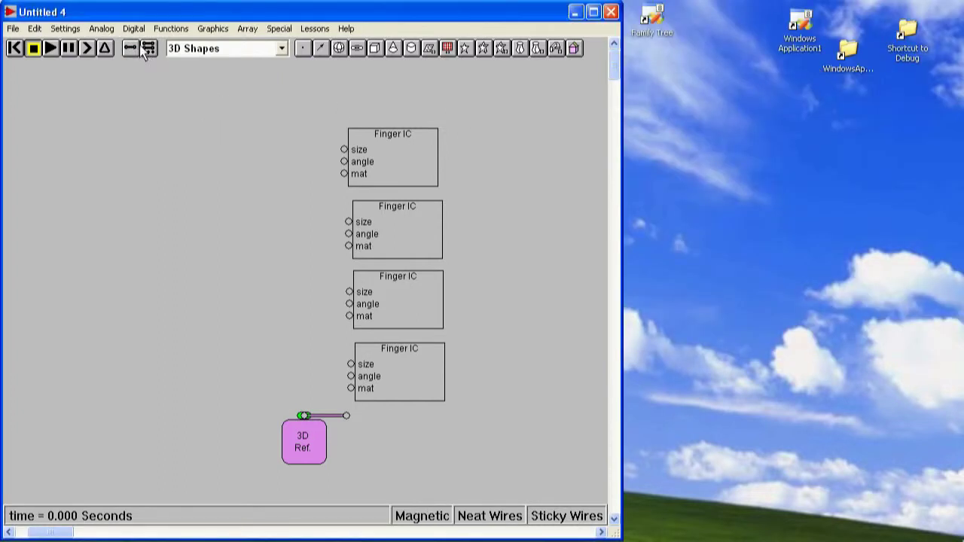
left_click(103, 29)
mouse_move(113, 45)
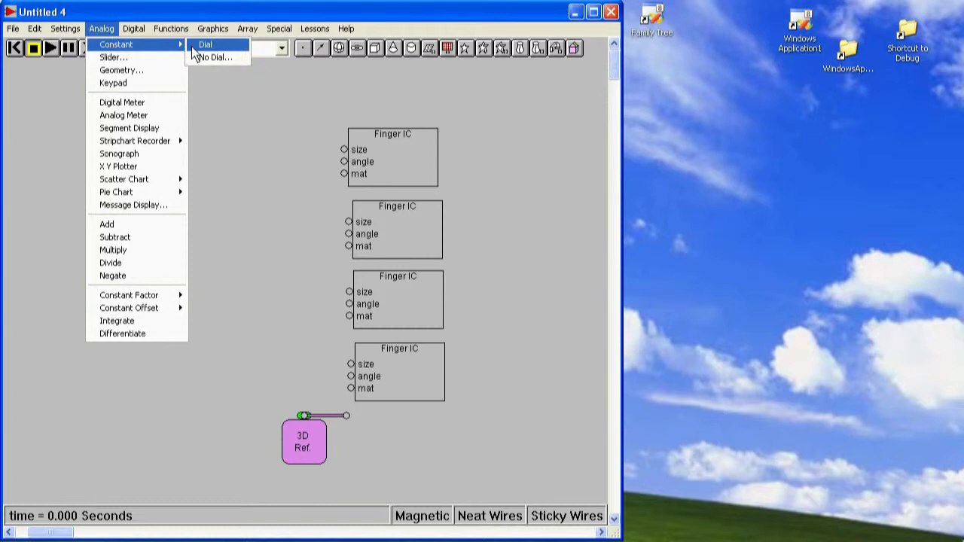
left_click(201, 47)
left_click(190, 139)
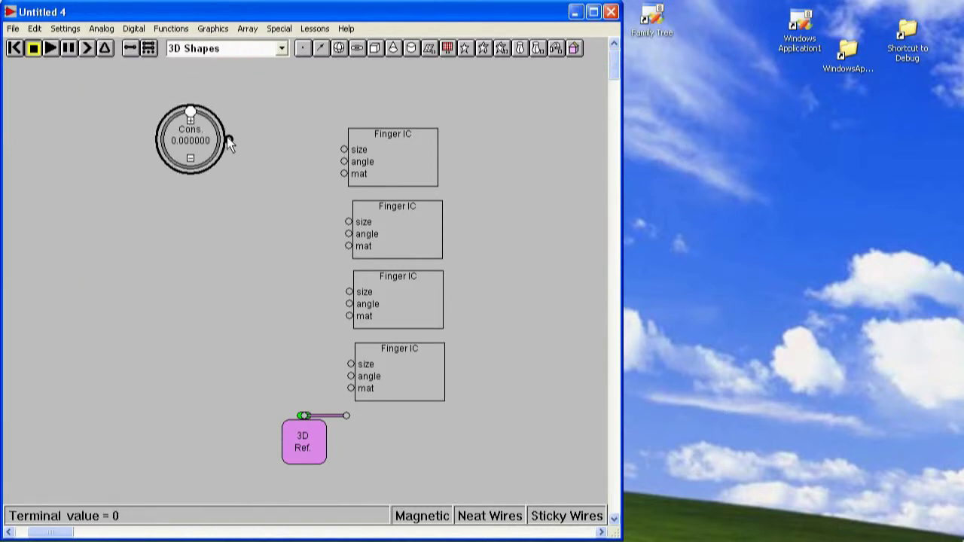
Step: Wire the constant dial's output to the size inputs of all four Finger ICs
left_click(228, 139)
left_click(348, 152)
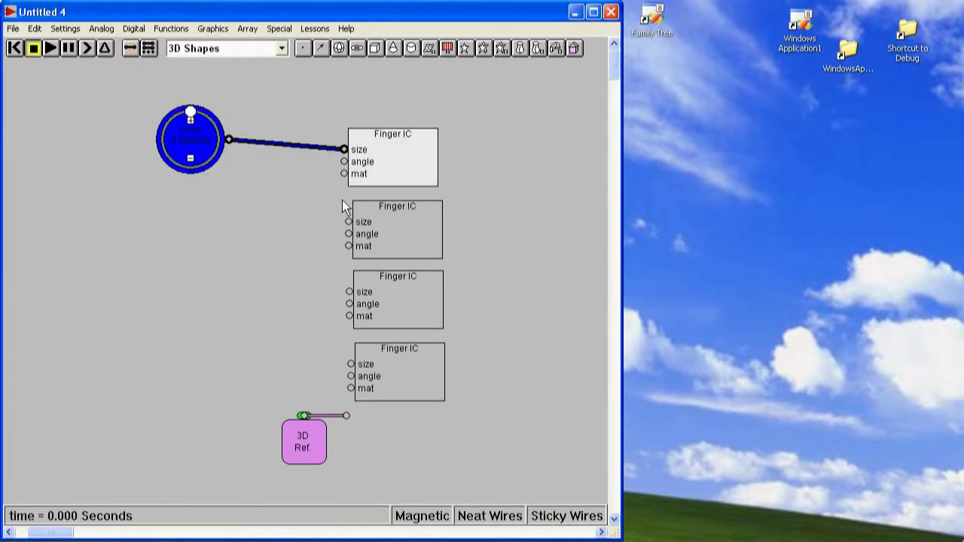
left_click(348, 222)
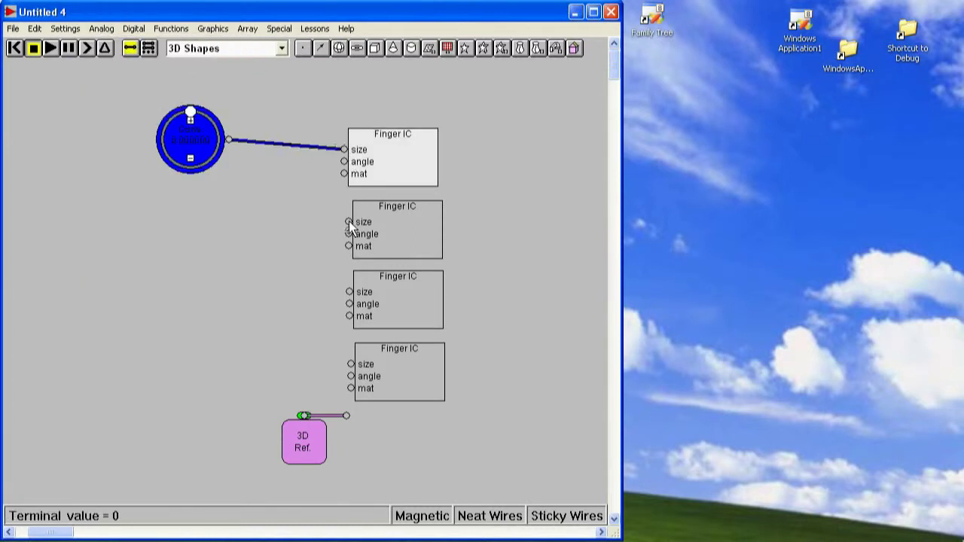
left_click(228, 140)
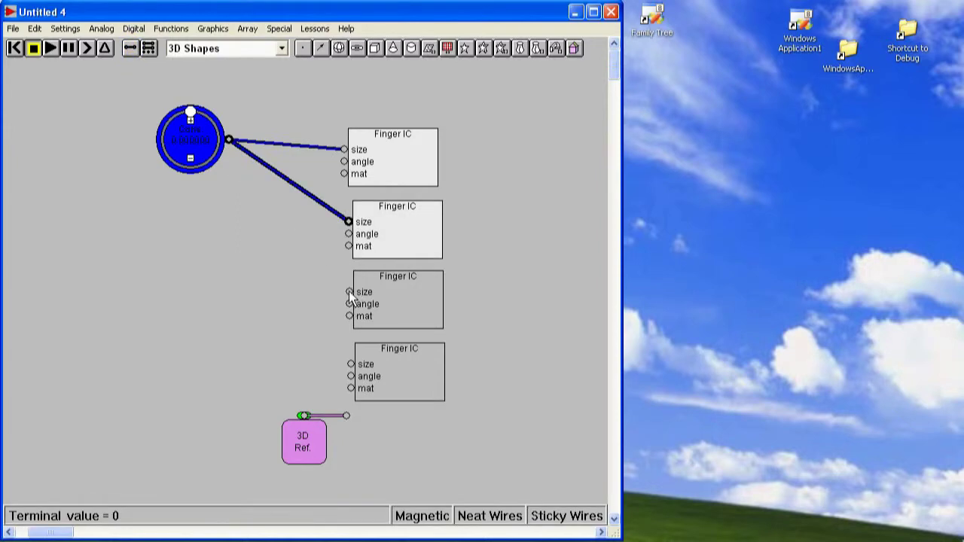
left_click(348, 291)
left_click(228, 140)
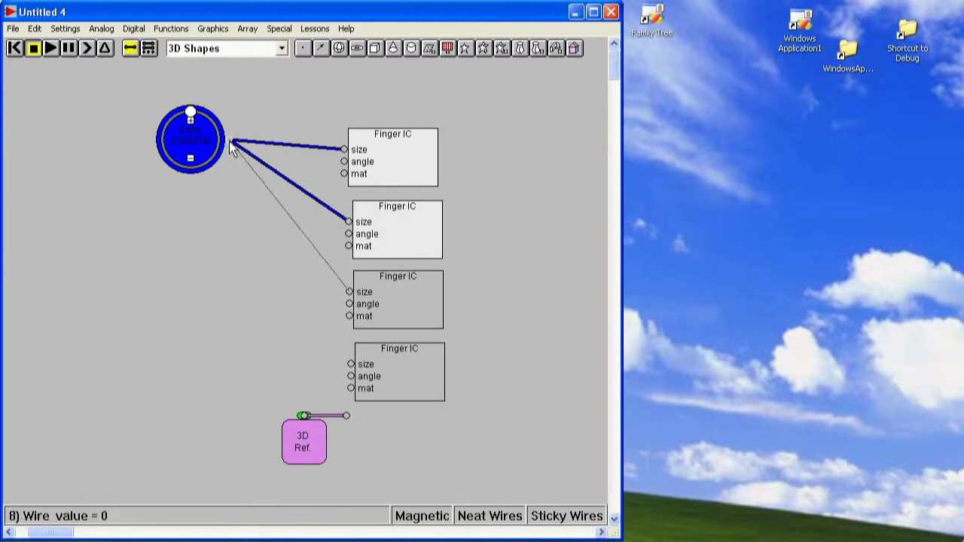
left_click(350, 365)
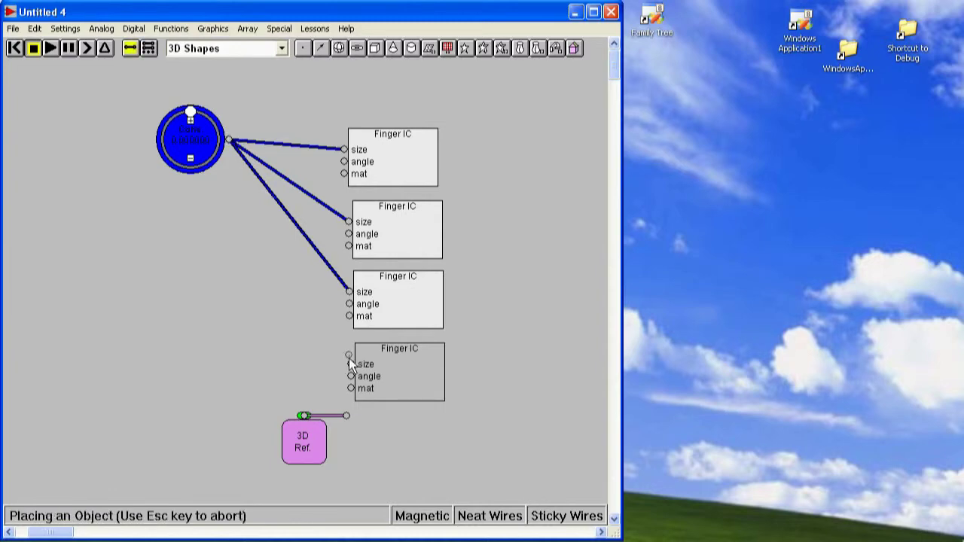
left_click(228, 140)
Step: Duplicate the constant dial below and raise the first dial's value to 102
right_click(186, 148)
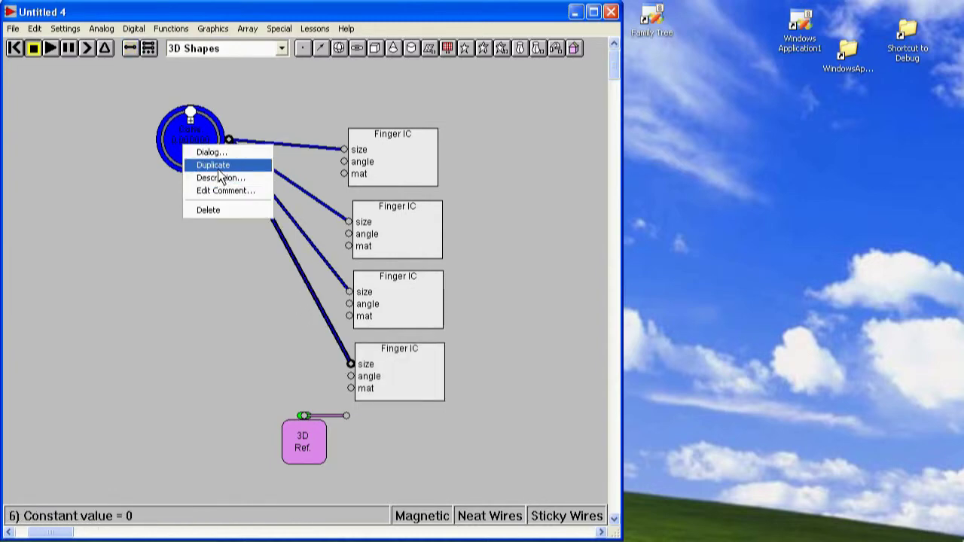
left_click(212, 165)
left_click(185, 271)
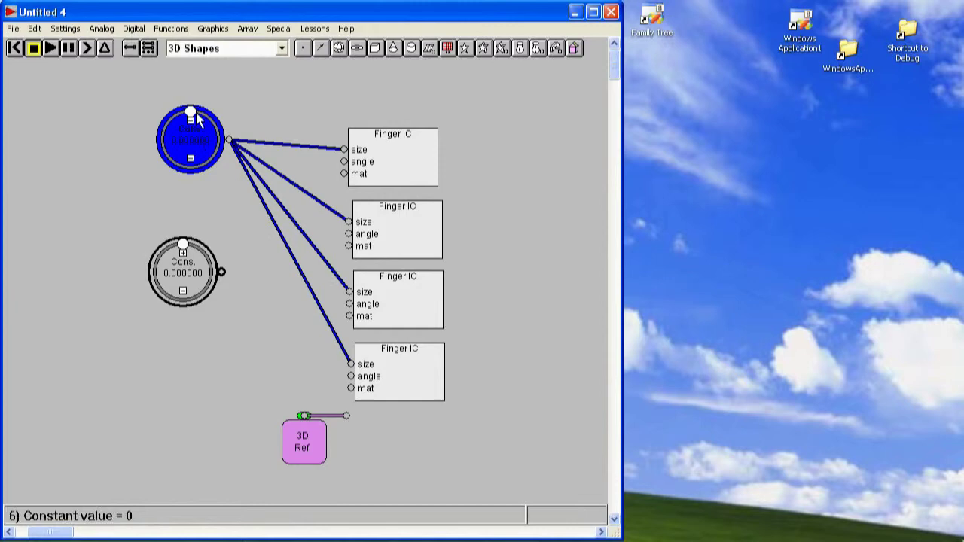
left_click(191, 118)
left_click(189, 118)
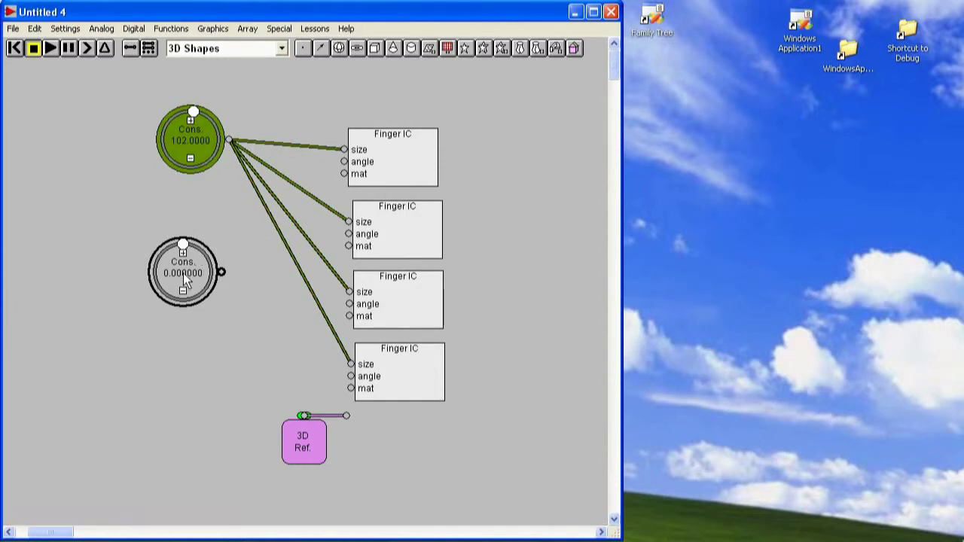
Step: Wire the second dial to all four Finger ICs' angle inputs and move both dials higher
left_click_drag(221, 273, 343, 163)
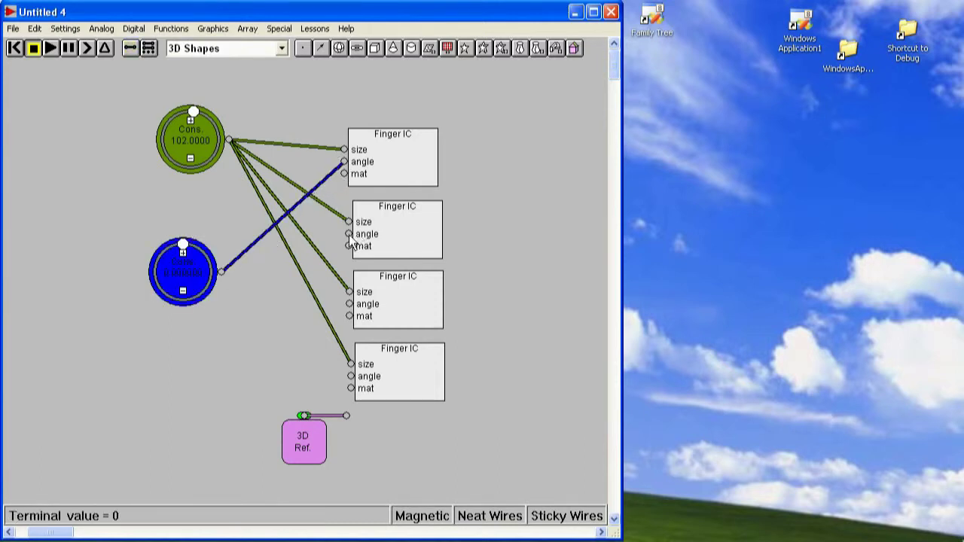
left_click_drag(349, 234, 222, 272)
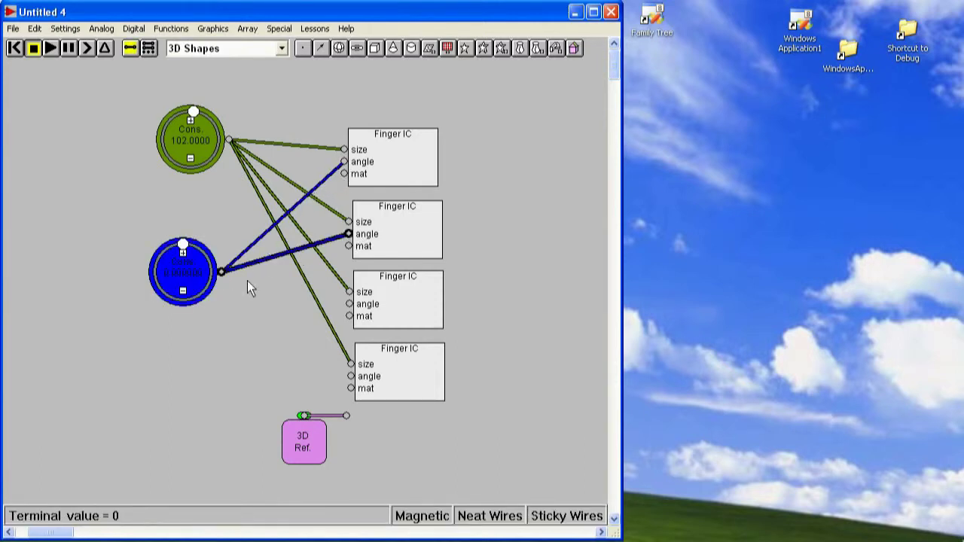
left_click_drag(349, 304, 223, 274)
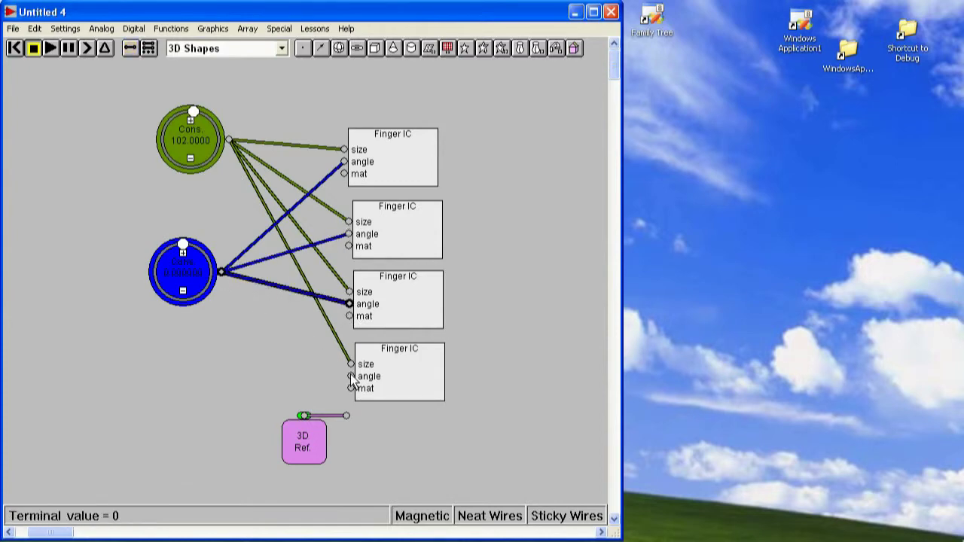
left_click_drag(351, 377, 290, 344)
left_click_drag(223, 281, 221, 273)
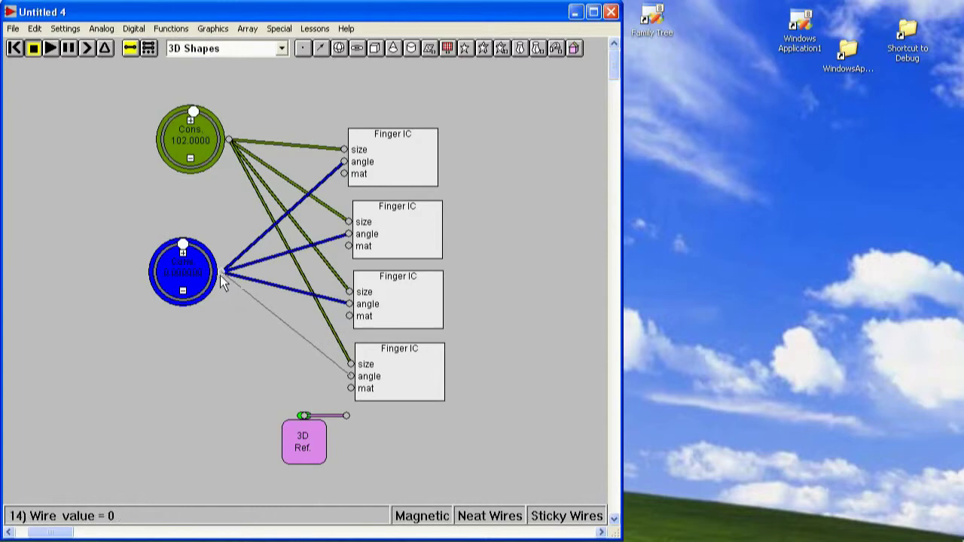
mouse_move(202, 151)
left_mouse_down()
mouse_move(197, 129)
mouse_move(198, 137)
left_mouse_up()
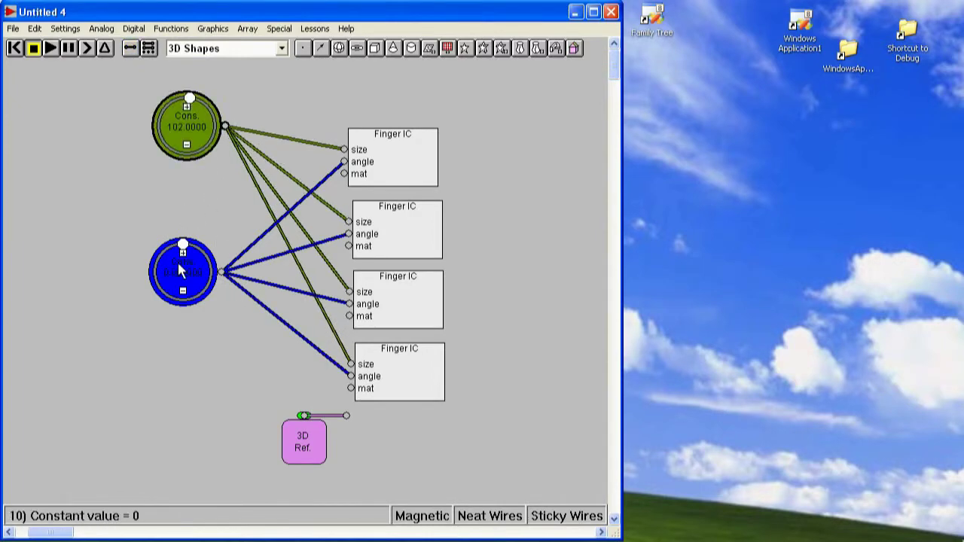
left_click_drag(187, 280, 191, 227)
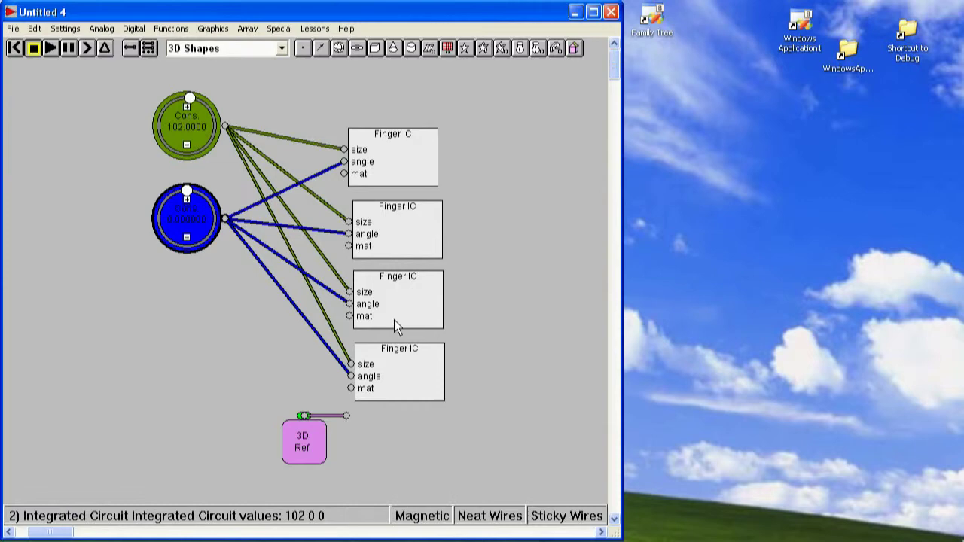
Step: Place a Translate block beside the lowest Finger IC, wired to 3D Ref and the third Finger IC's mat
left_click(213, 28)
mouse_move(230, 107)
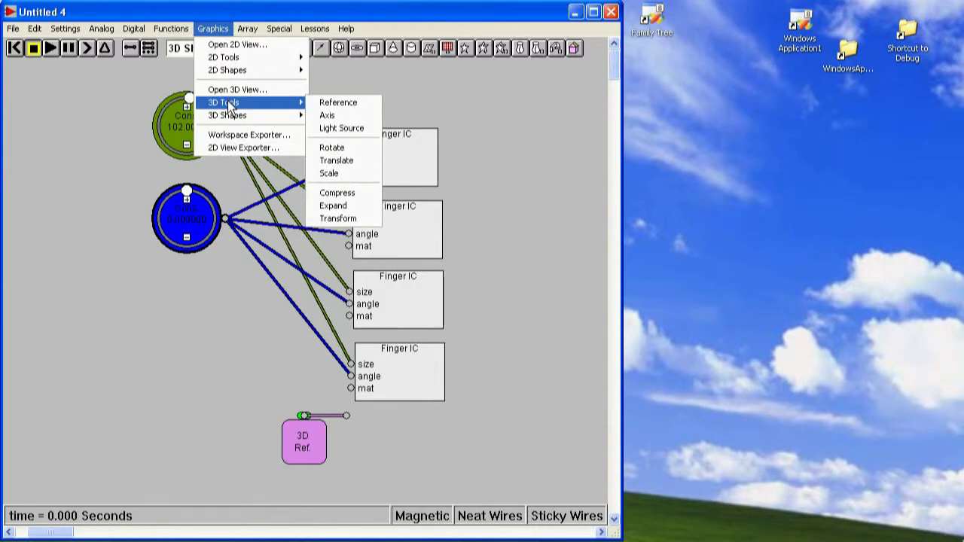
left_click(336, 161)
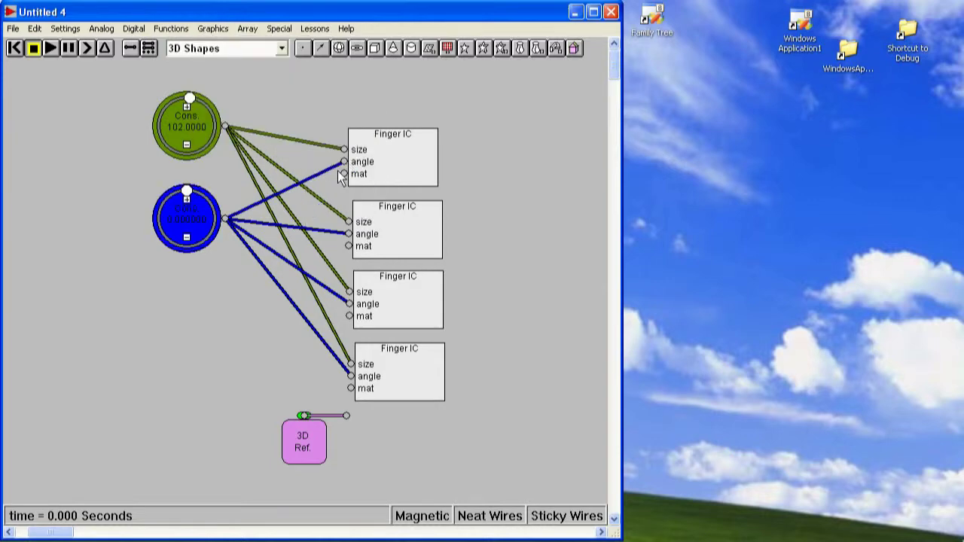
left_click(251, 371)
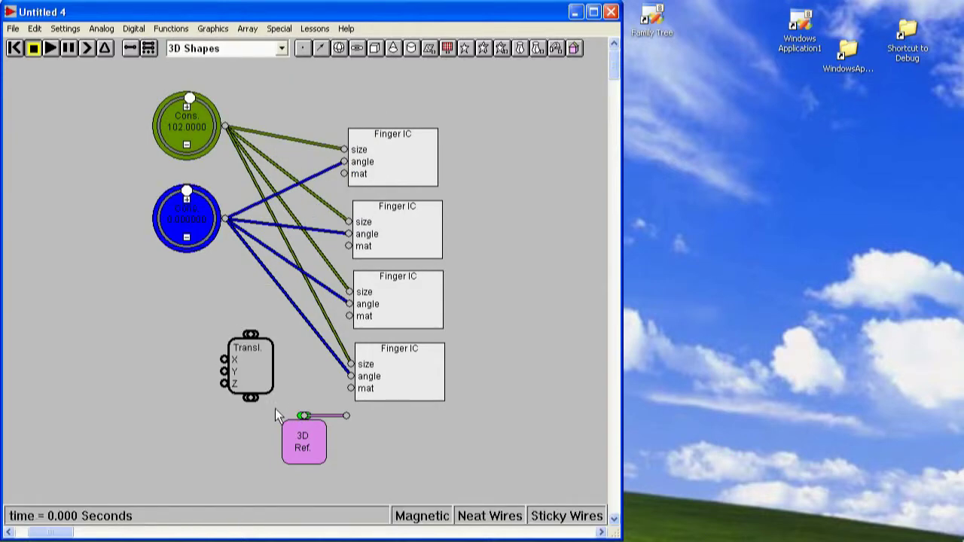
left_click_drag(251, 399, 304, 415)
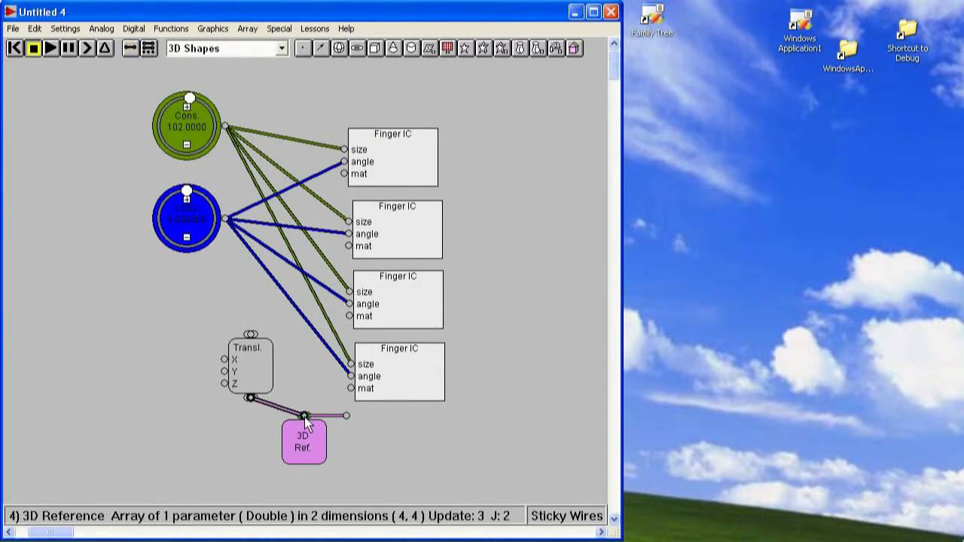
left_click_drag(251, 334, 350, 316)
Step: Duplicate the Transl. block twice to stack copies above it, and move the angle dial up-left
right_click(248, 354)
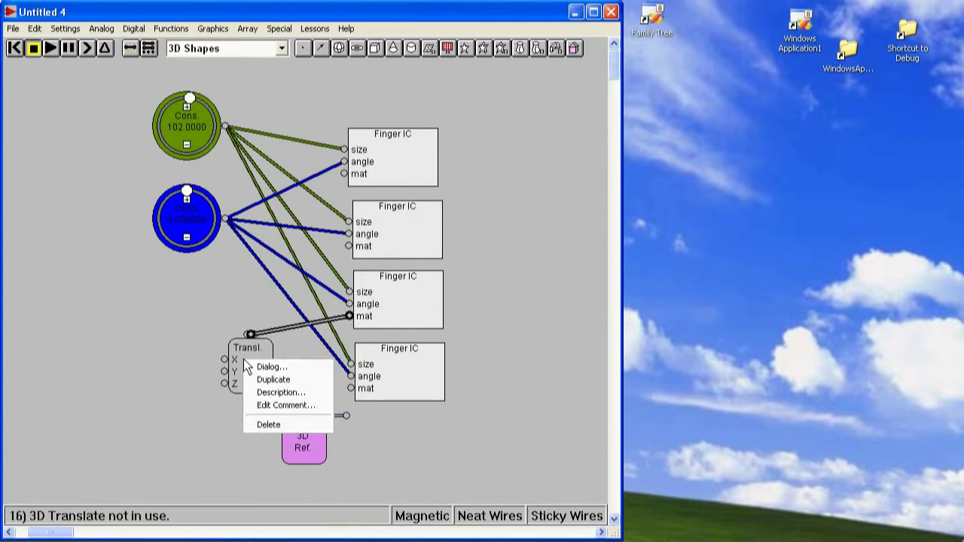
left_click(275, 379)
mouse_move(265, 373)
left_mouse_down()
mouse_move(264, 309)
mouse_move(247, 291)
mouse_move(290, 260)
mouse_move(349, 246)
left_mouse_up()
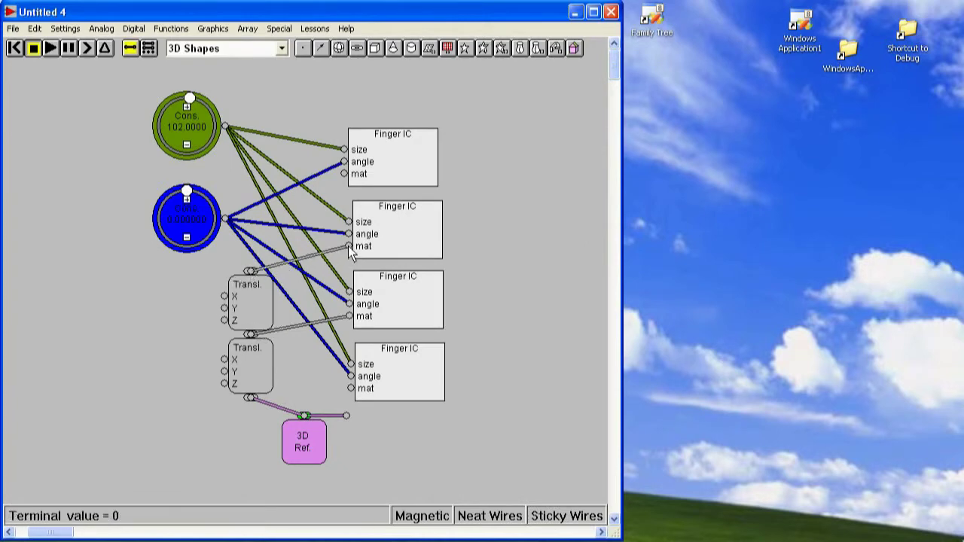
right_click(247, 300)
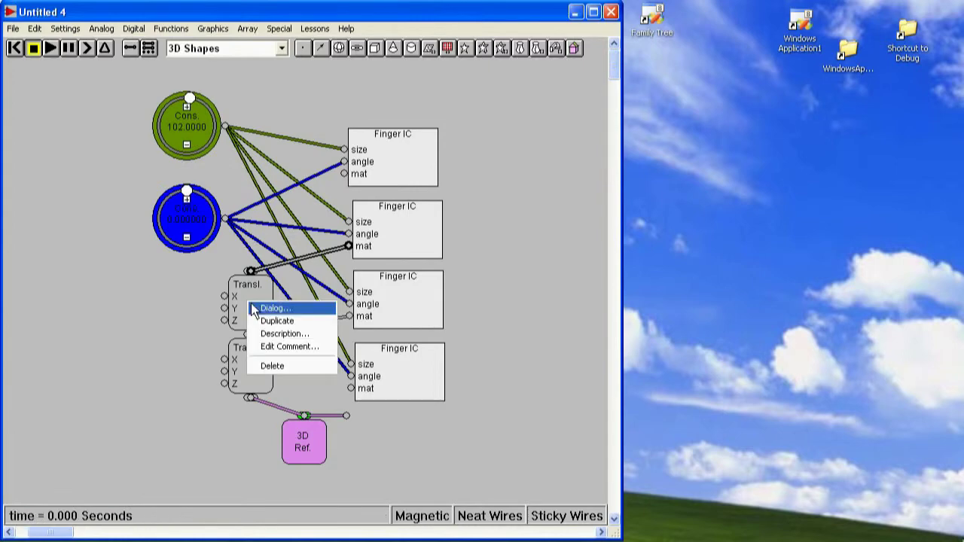
left_click(271, 322)
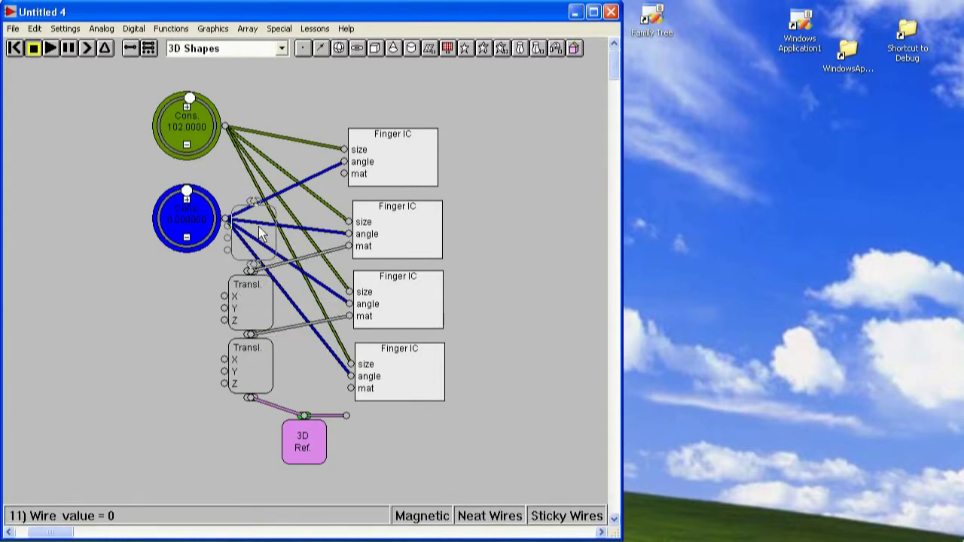
left_click(257, 235)
left_click_drag(192, 224, 147, 169)
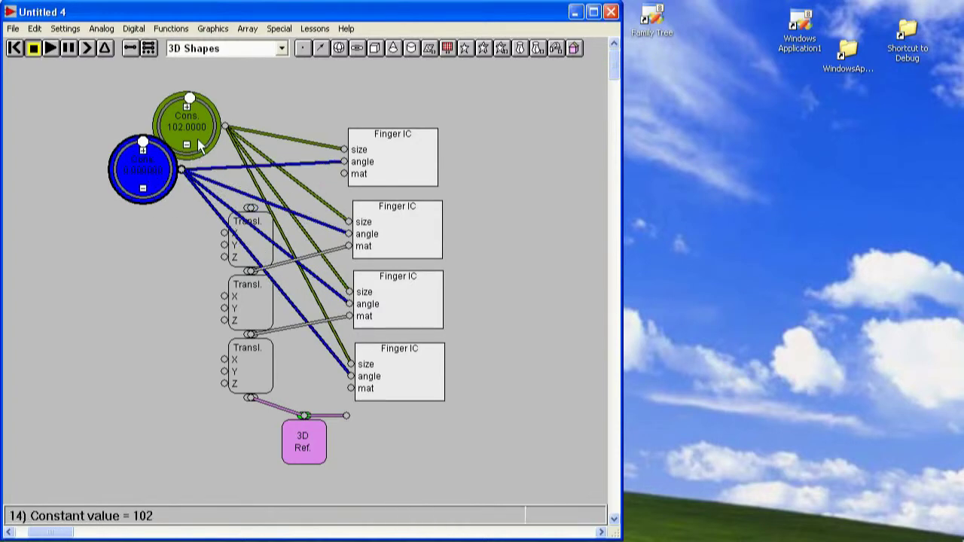
Step: Wire the top Transl. block to the first Finger IC's mat and join all three Y inputs at a shared node
left_click_drag(199, 145, 210, 114)
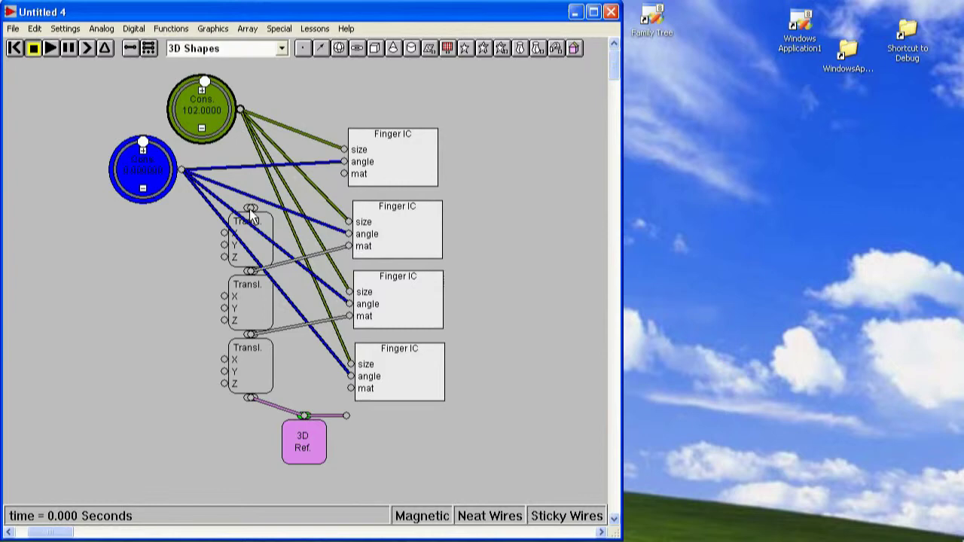
left_click_drag(250, 208, 345, 173)
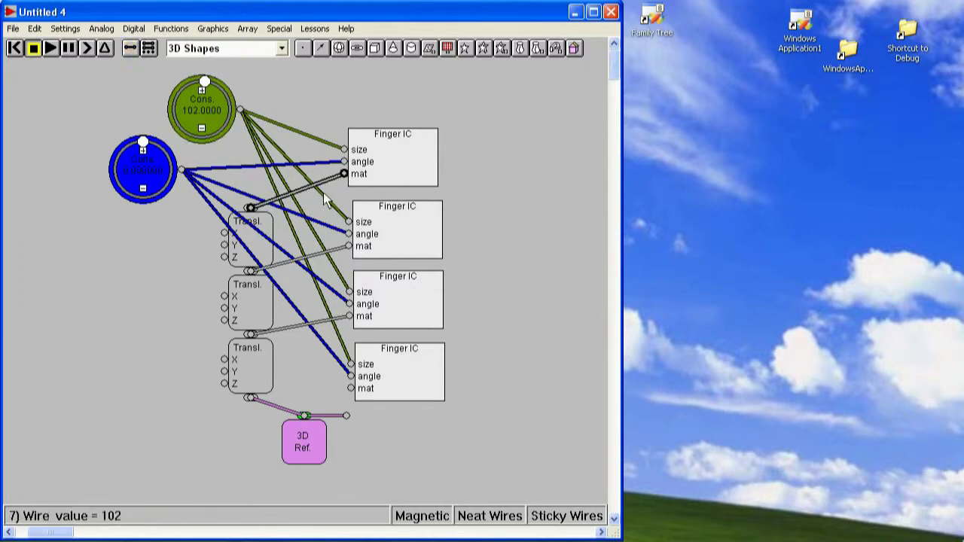
left_click_drag(224, 256, 184, 264)
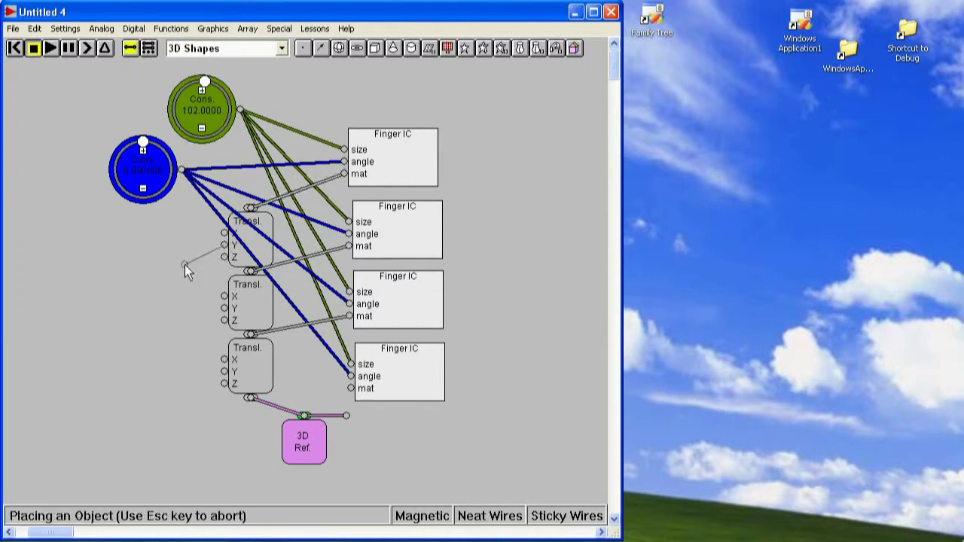
left_click_drag(145, 298, 145, 298)
left_click_drag(224, 308, 147, 296)
left_click_drag(224, 372, 143, 298)
left_click(143, 299)
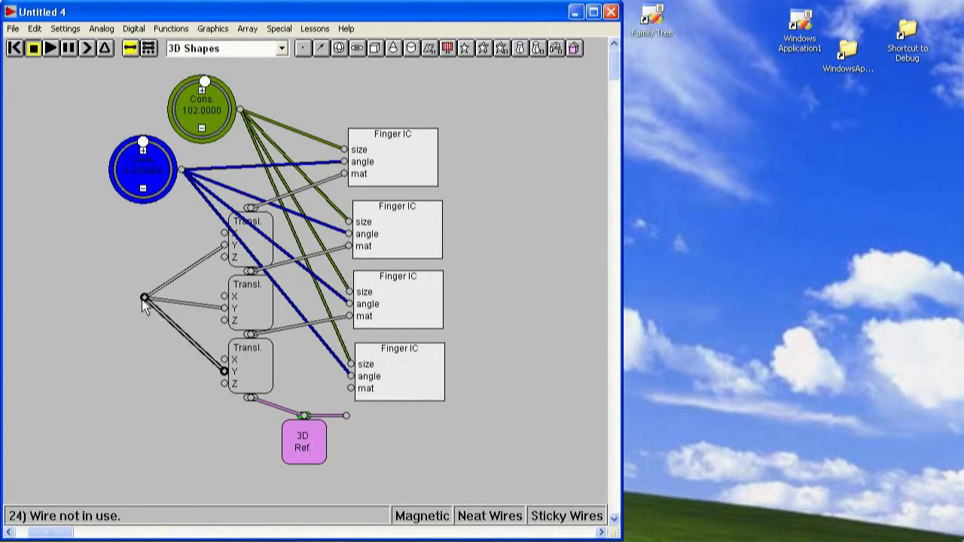
Step: Duplicate the size dial onto the shared node as a 51 spacing dial left of the blocks
right_click(214, 119)
left_click(242, 139)
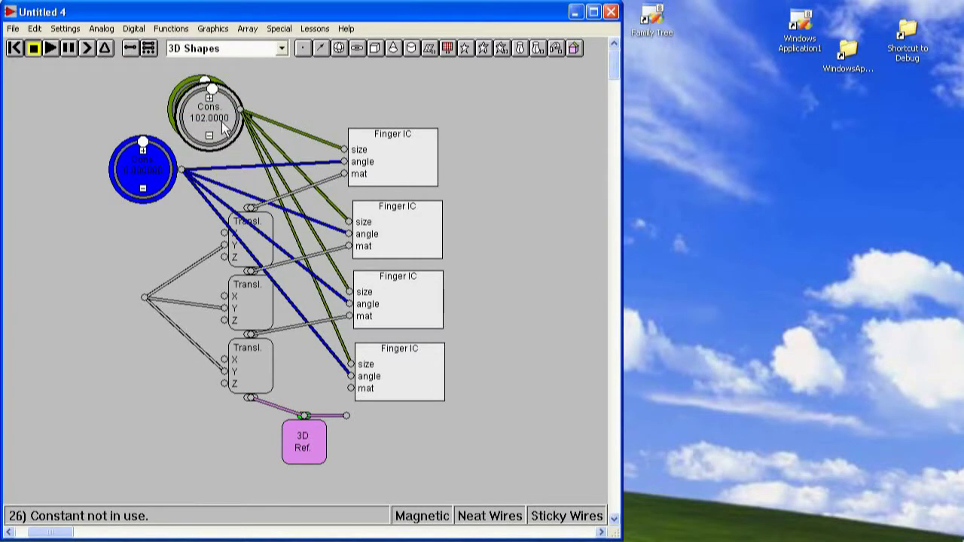
left_click(113, 298)
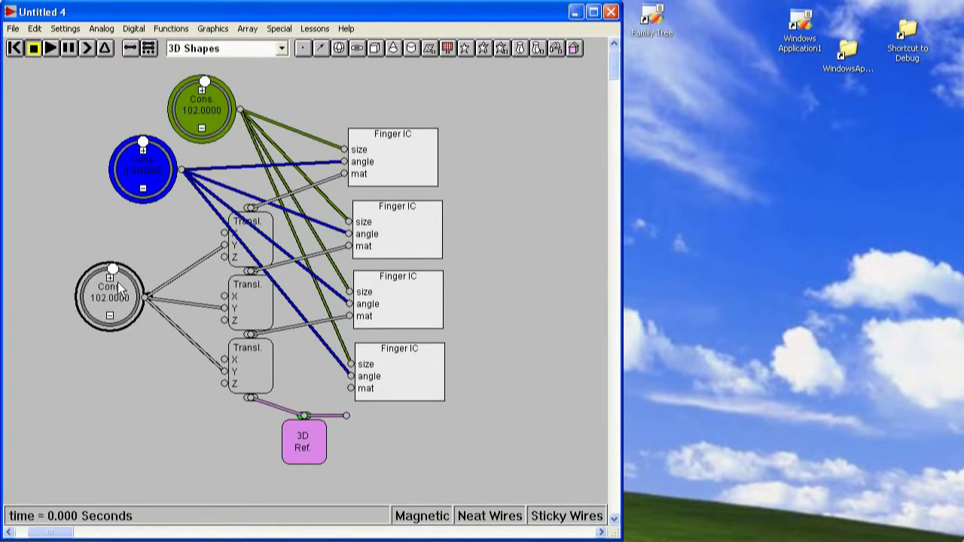
left_click_drag(117, 286, 107, 327)
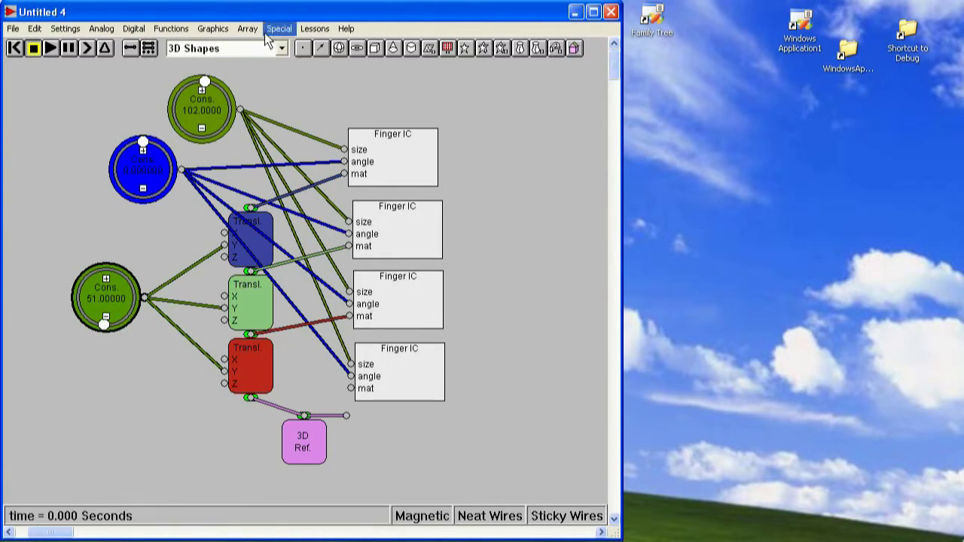
Step: Open a 3D view via Graphics > Open 3D View..., place it right of the diagram, and orbit the four fingers
left_click(212, 30)
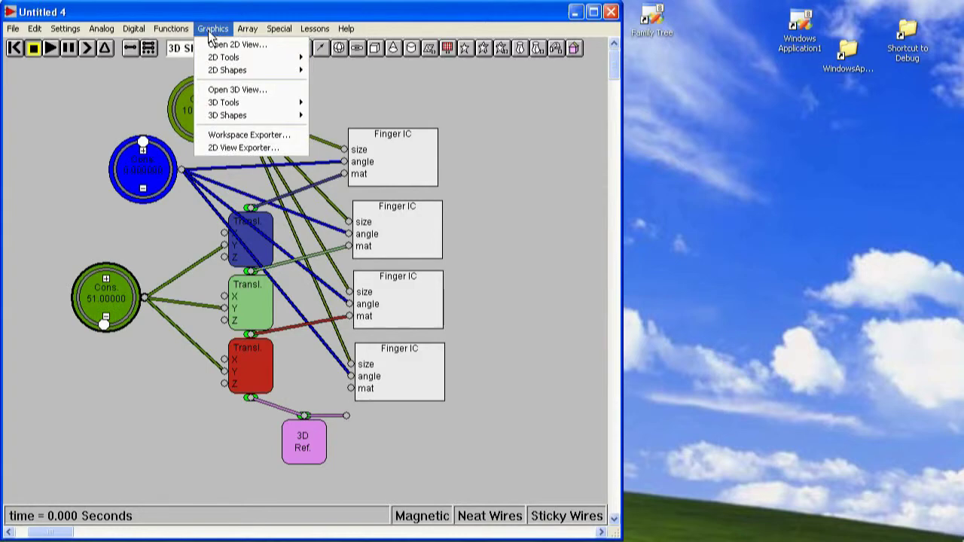
left_click(216, 91)
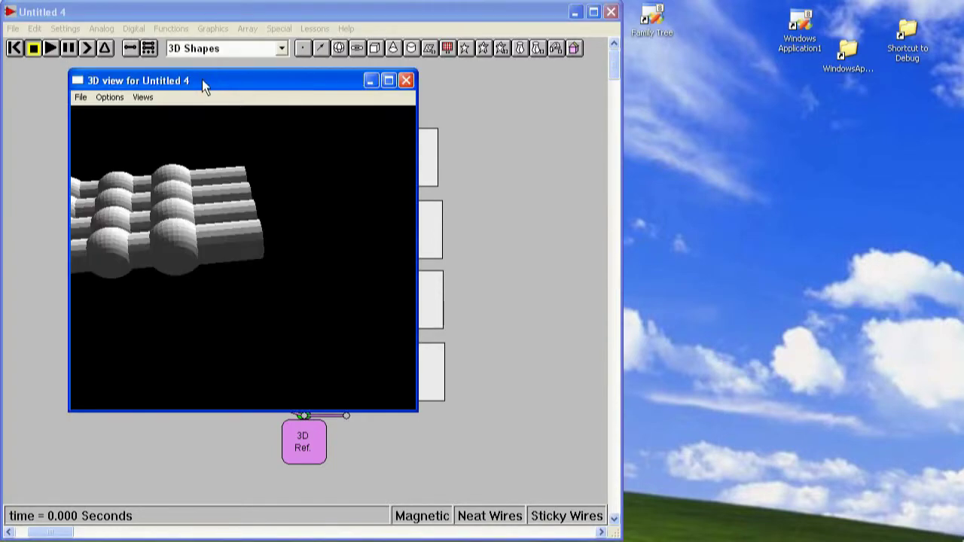
left_click_drag(202, 79, 757, 10)
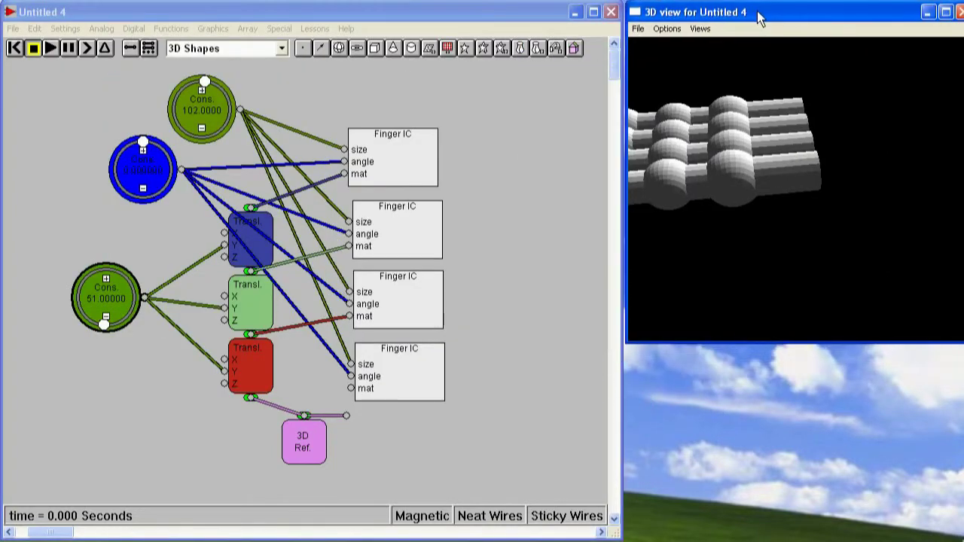
left_click_drag(729, 176, 539, 179)
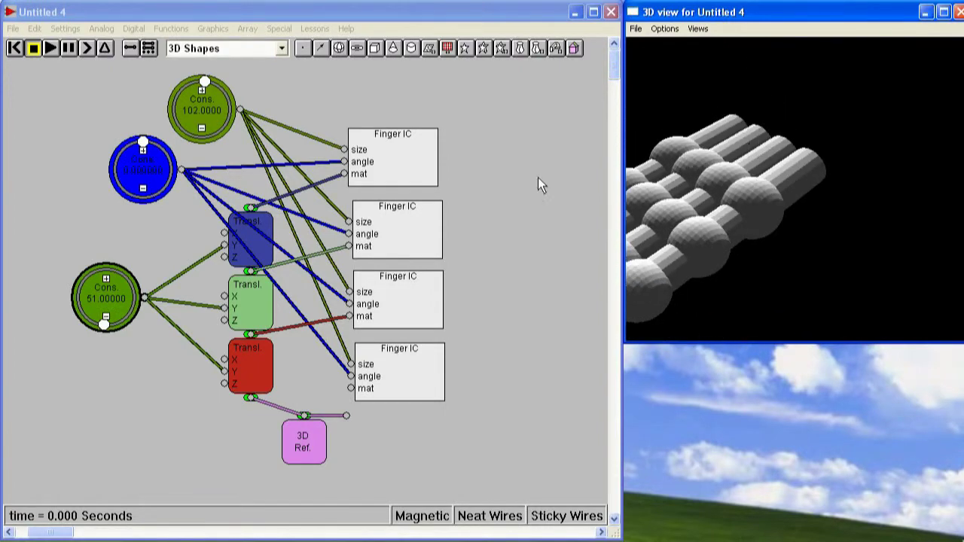
left_click(205, 84)
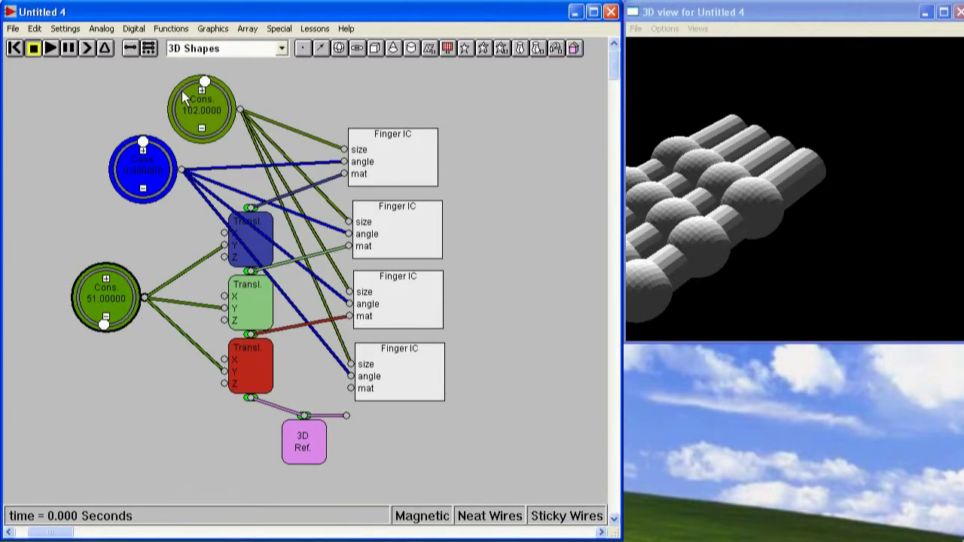
Step: Set the size dial to 87, check the fingers in the 3D view, then raise it to 166
double_click(182, 91)
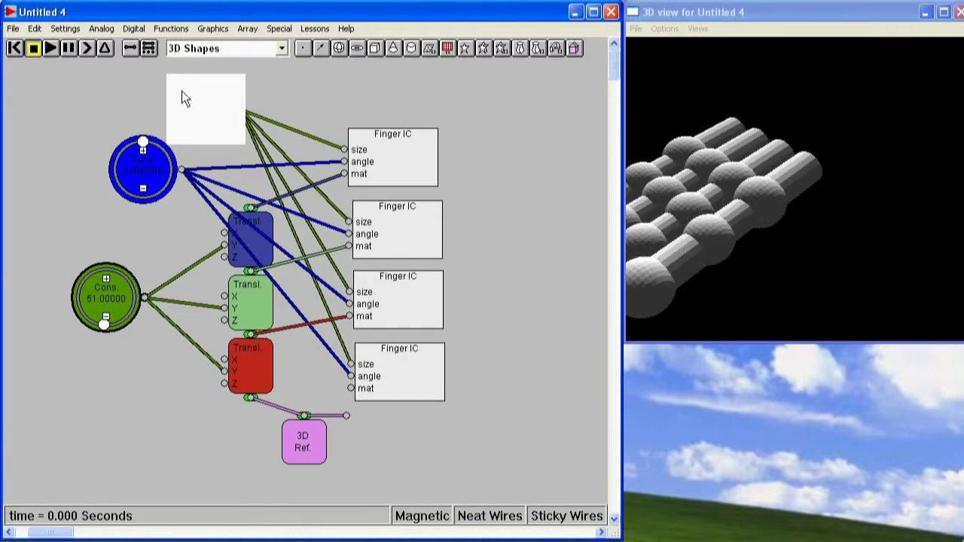
key("Return")
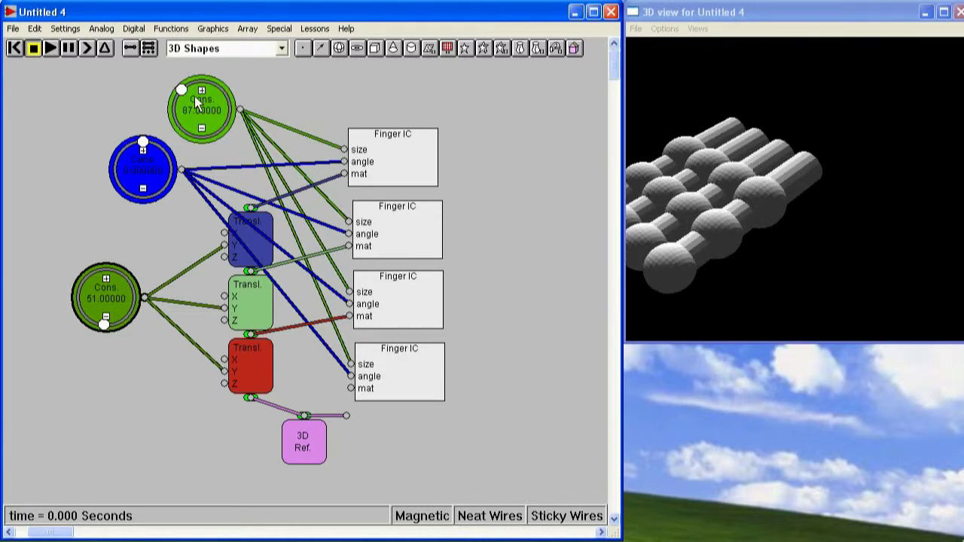
left_click(704, 209)
left_click_drag(720, 223, 892, 200)
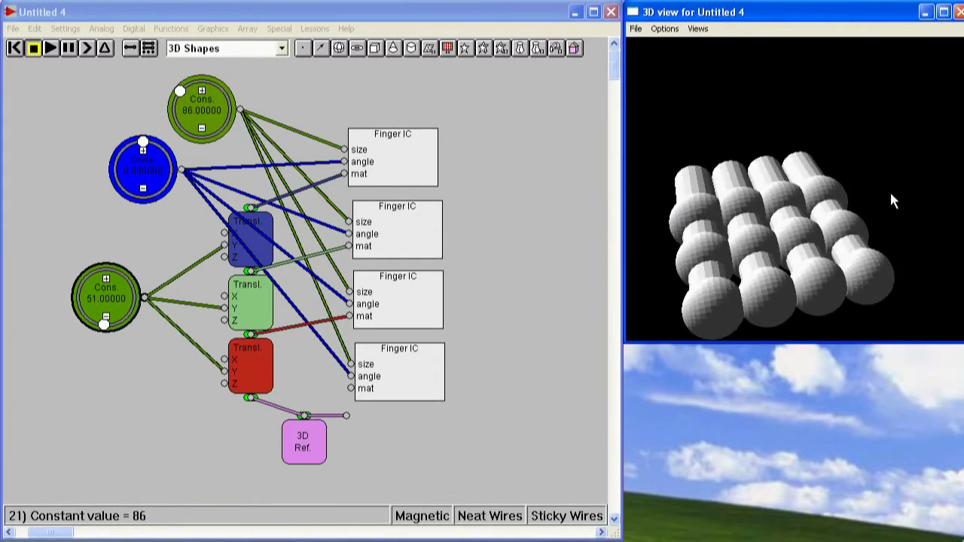
left_click_drag(768, 218, 738, 217)
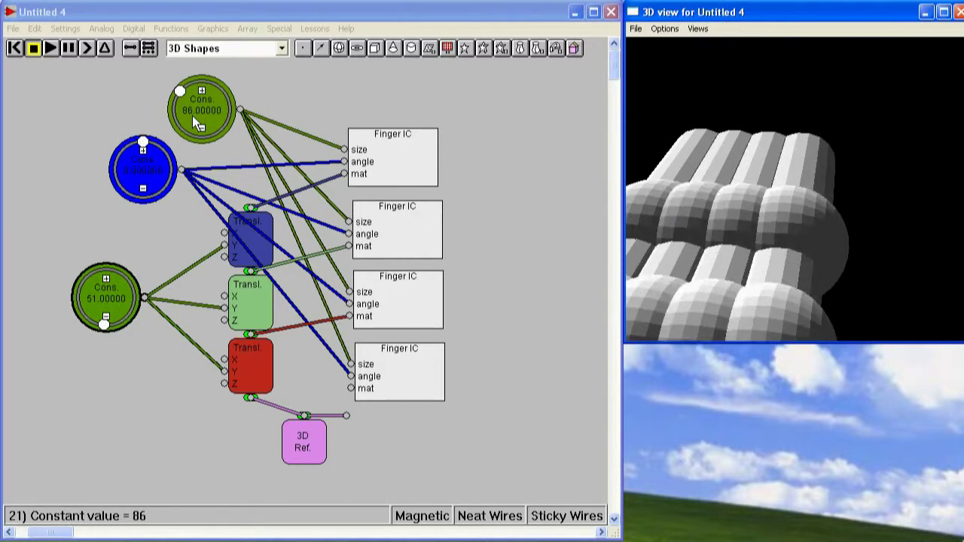
left_click(193, 118)
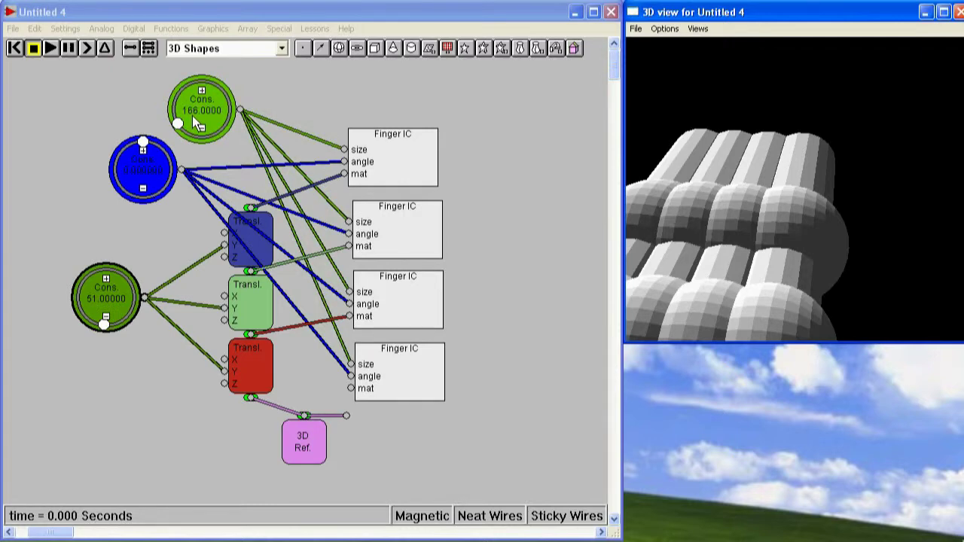
left_click(193, 119)
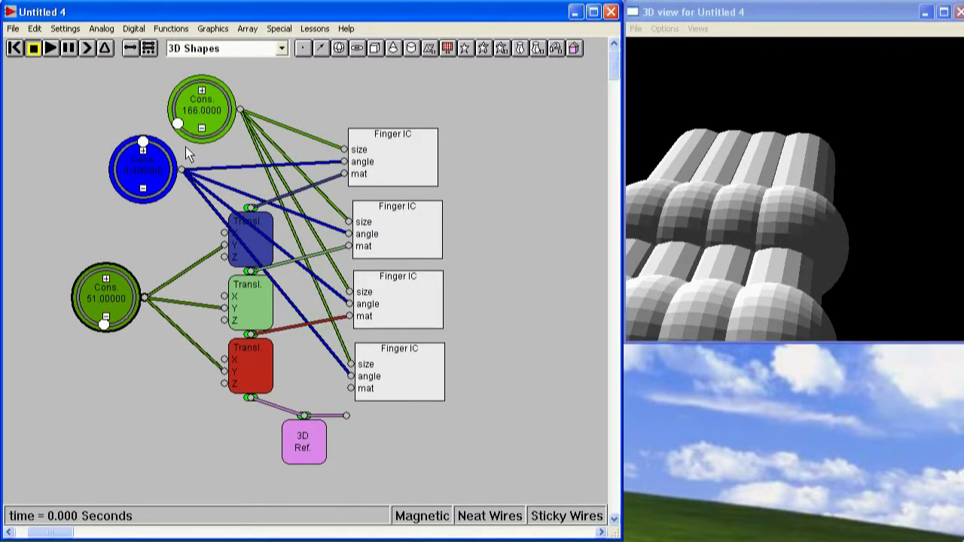
Step: Change the size dial's Value to 66 in Constant Settings
double_click(213, 111)
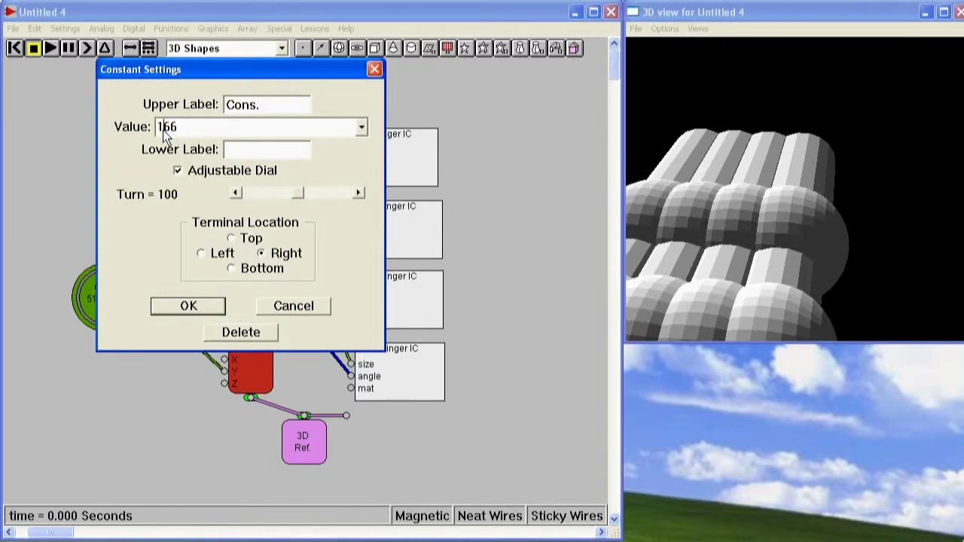
left_click(189, 306)
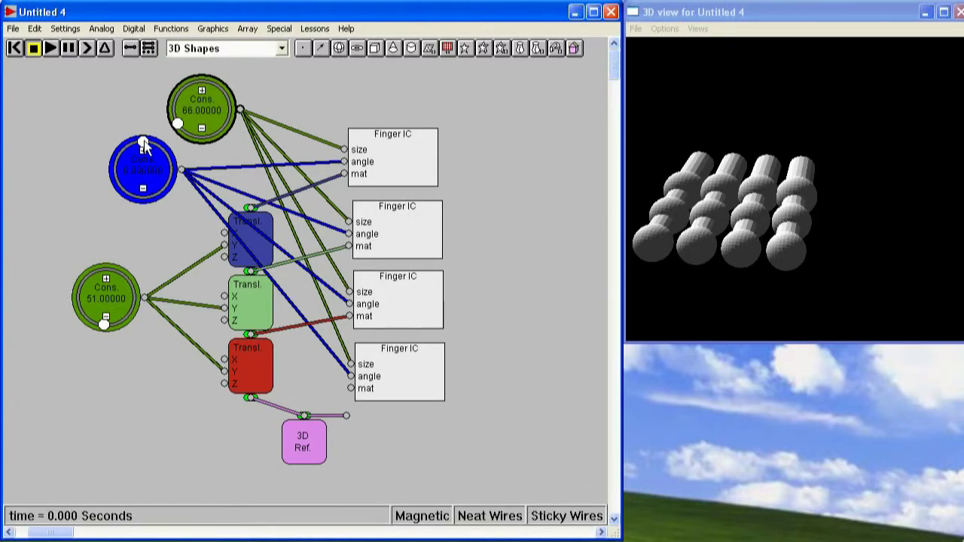
Step: Turn the angle dial to 25 and orbit the 3D view to show the curled fingers
left_click_drag(144, 144, 174, 173)
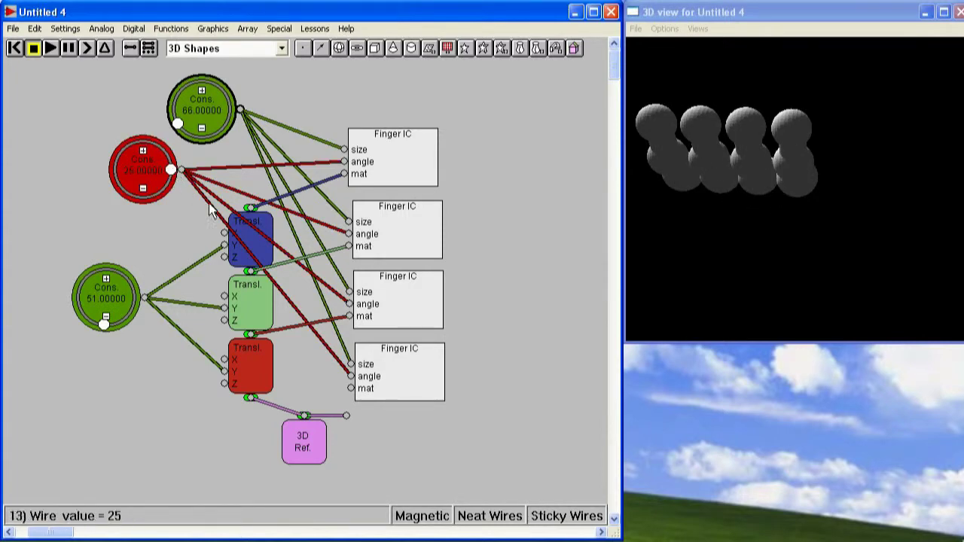
left_click_drag(830, 200, 714, 280)
left_click_drag(728, 248, 828, 190)
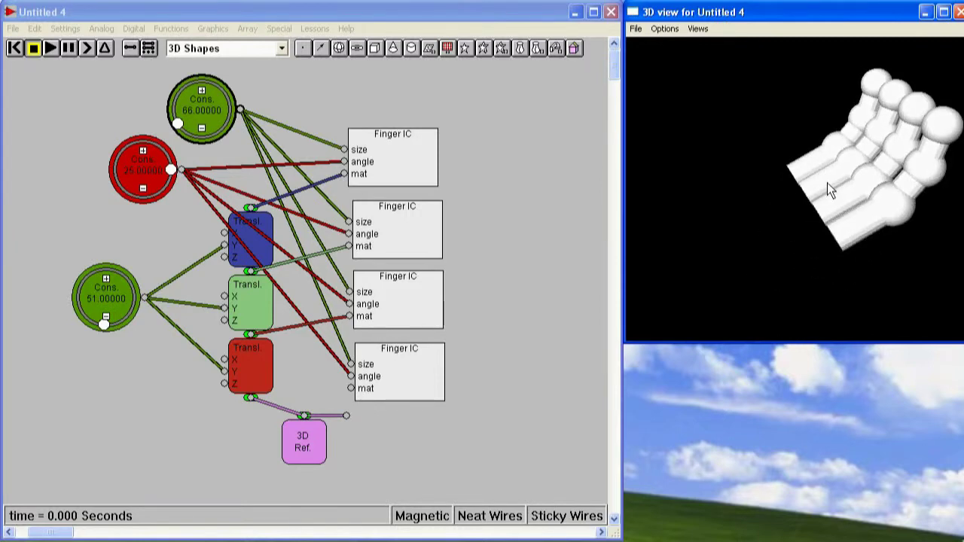